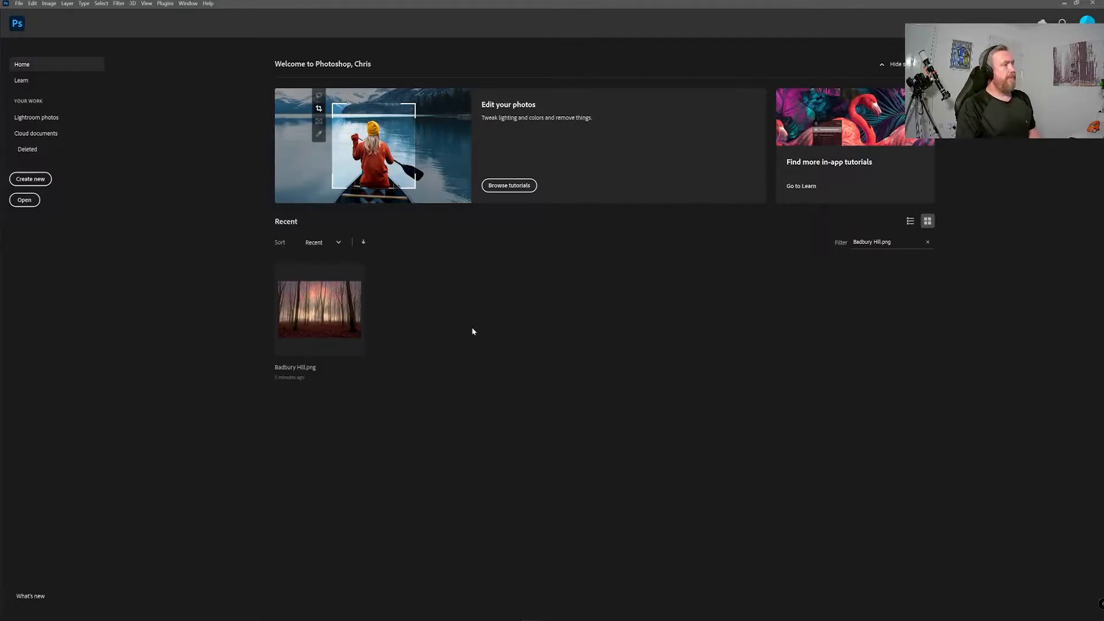
Open Badbury Hill.png, stamp it near the lower centre with the white Signature 1 brush, and close it without saving
{"action": "left_click", "coordinate": [326, 315]}
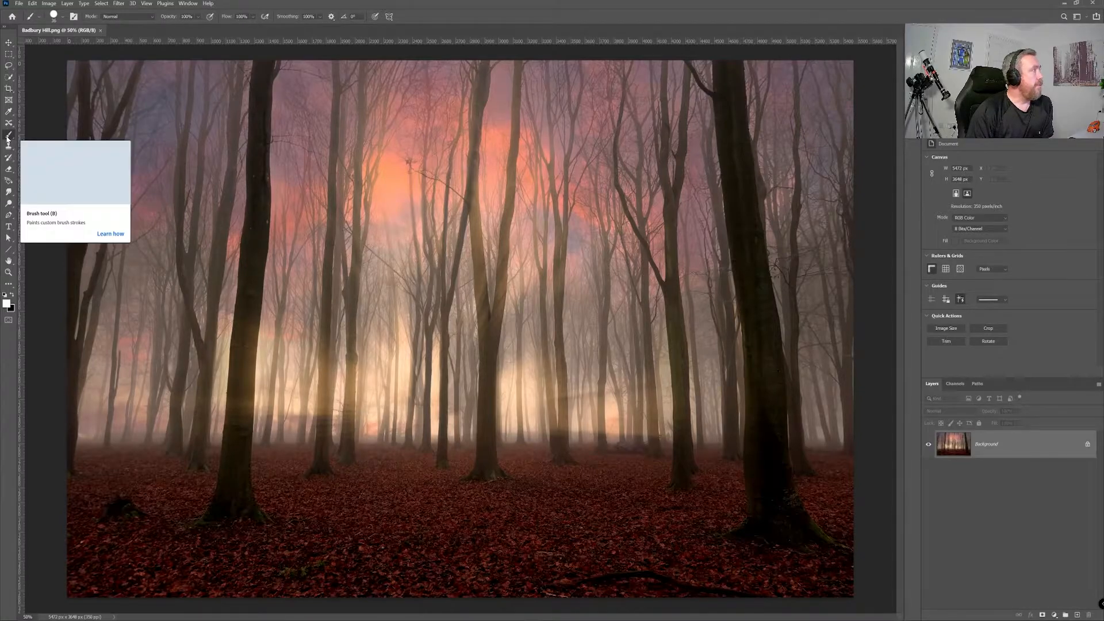
{"action": "left_click", "coordinate": [60, 19]}
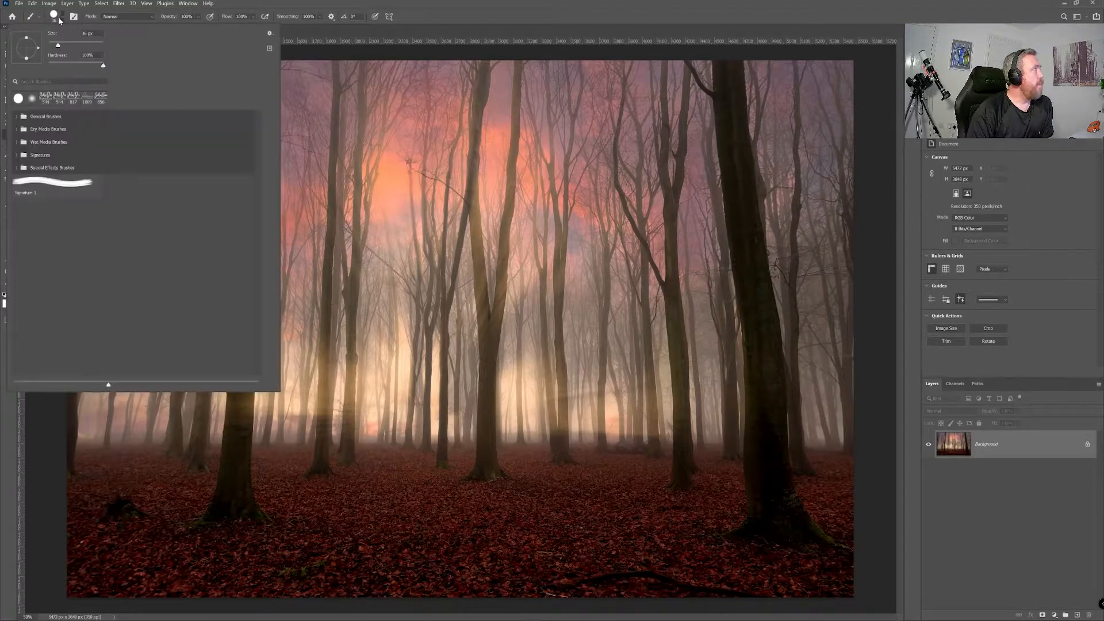
{"action": "left_click", "coordinate": [65, 191]}
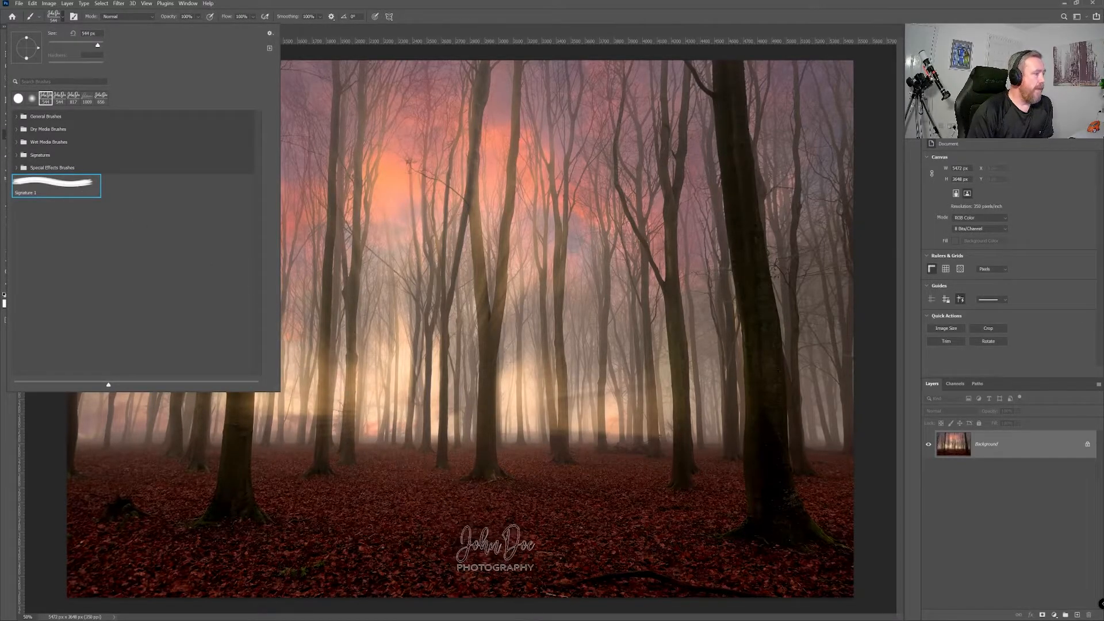
{"action": "left_click", "coordinate": [500, 552]}
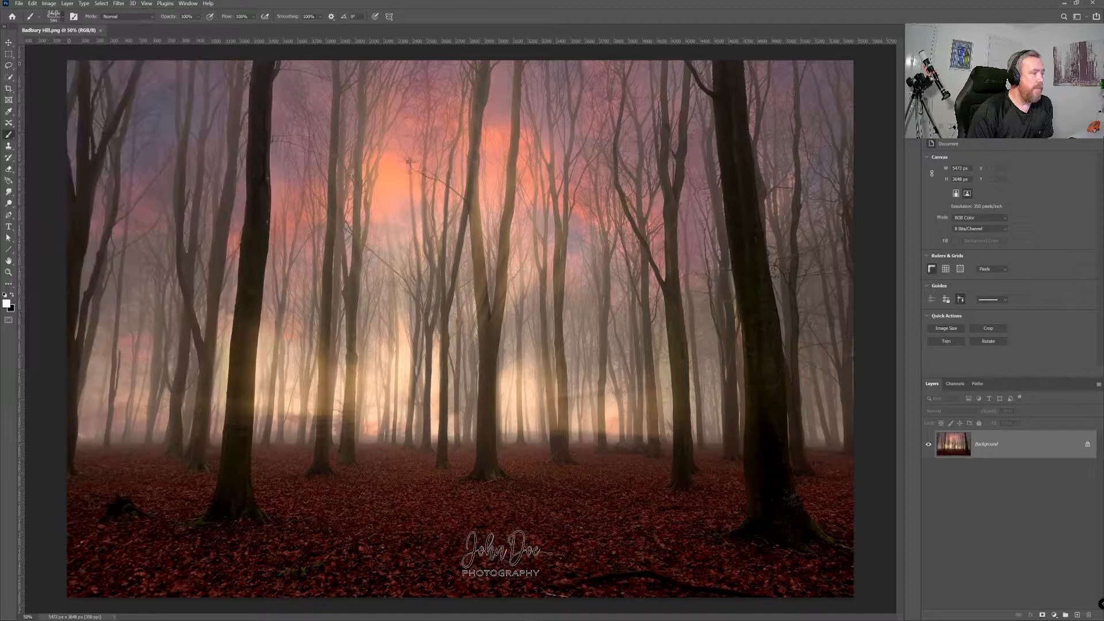
{"action": "left_click", "coordinate": [500, 552]}
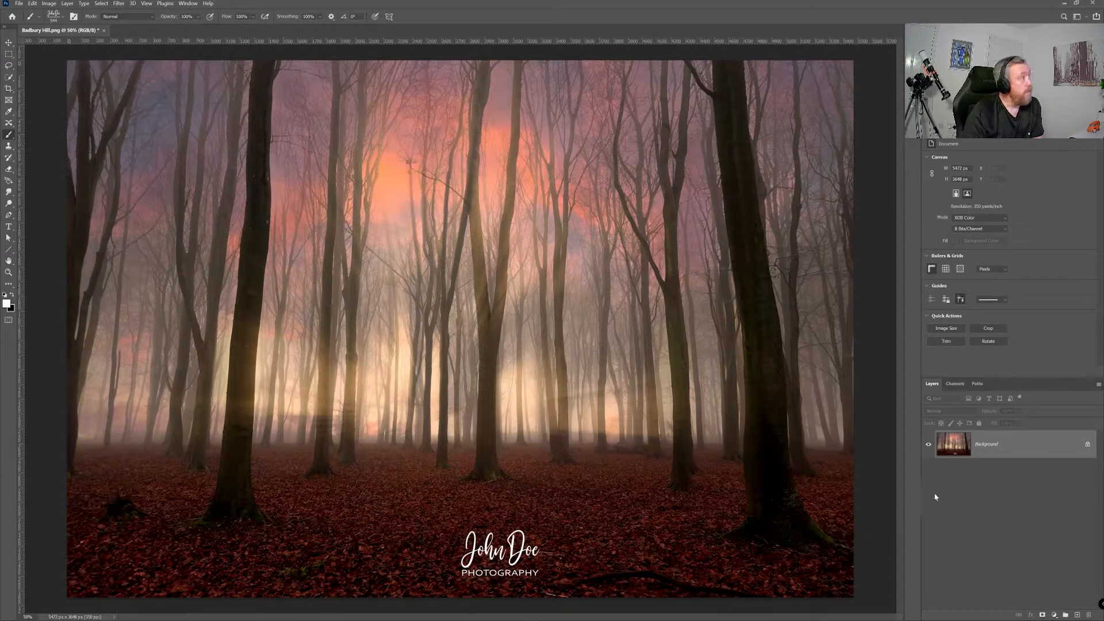
{"action": "left_click", "coordinate": [104, 30]}
{"action": "left_click", "coordinate": [583, 237]}
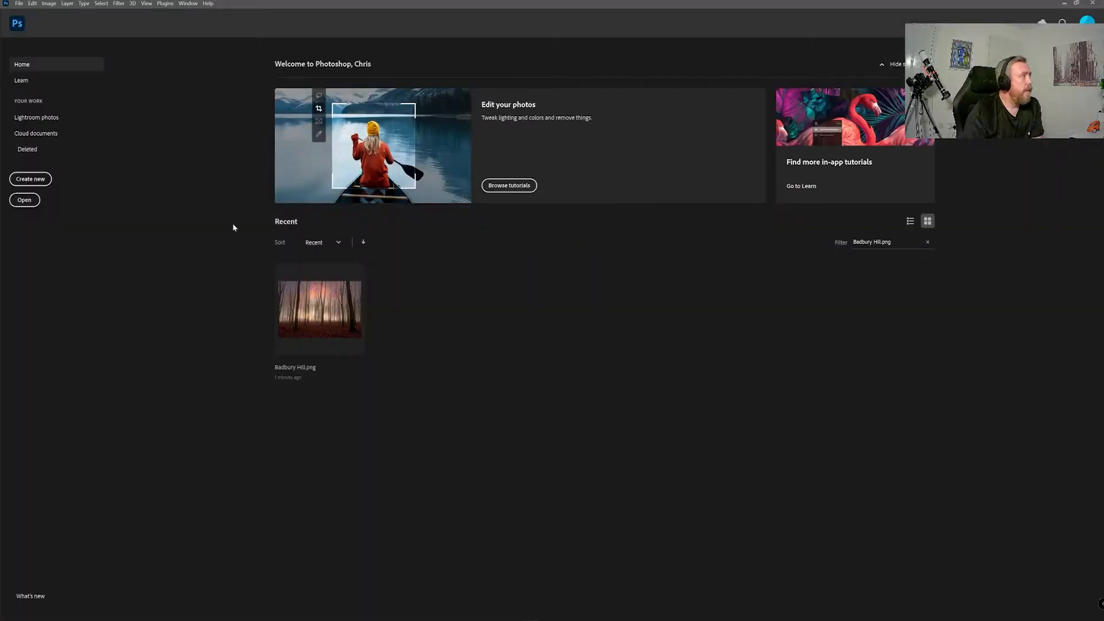
Create a new 1200 × 600 px document at 100 pixels/inch in 8-bit Grayscale with a white background
{"action": "left_click", "coordinate": [36, 182]}
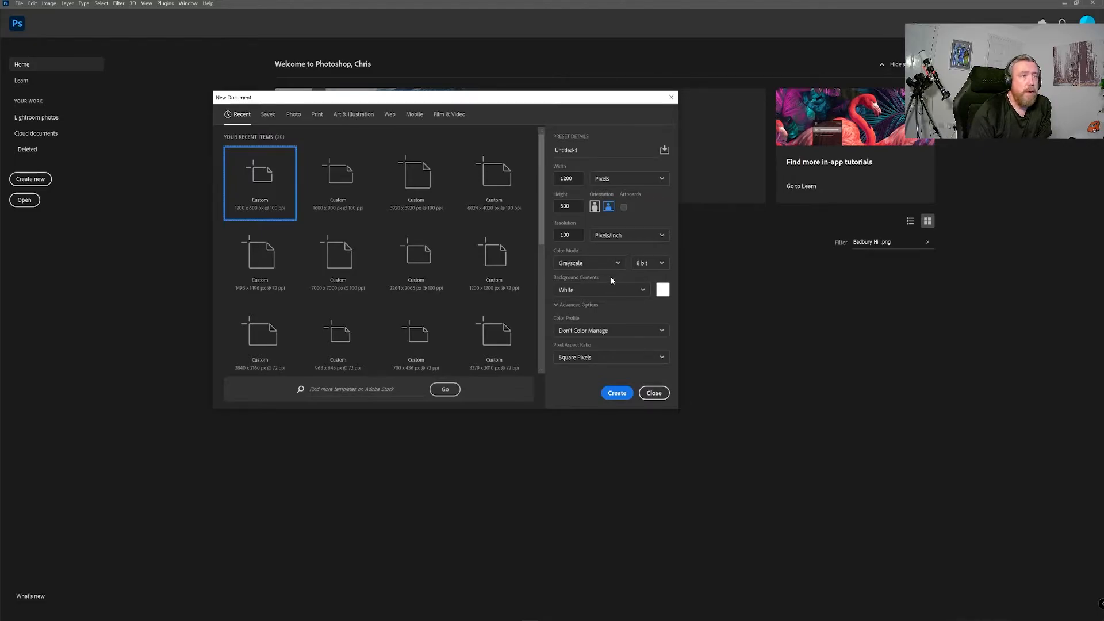
{"action": "left_click", "coordinate": [615, 394]}
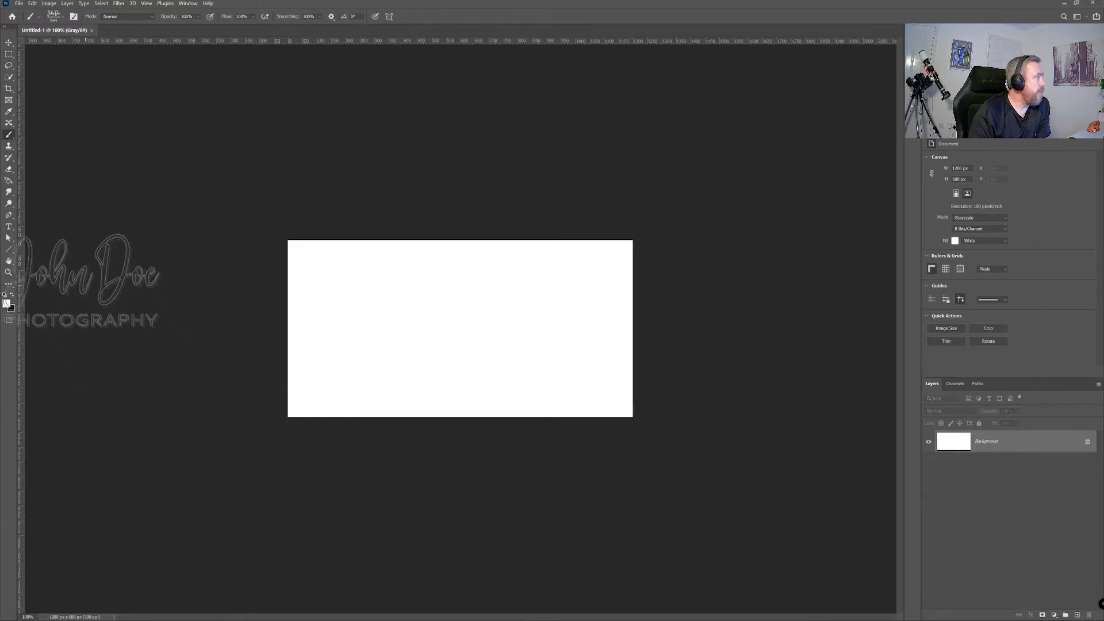
Switch the brush to the hard round preset and reset the foreground colour to black and the background to white
{"action": "left_click", "coordinate": [62, 16]}
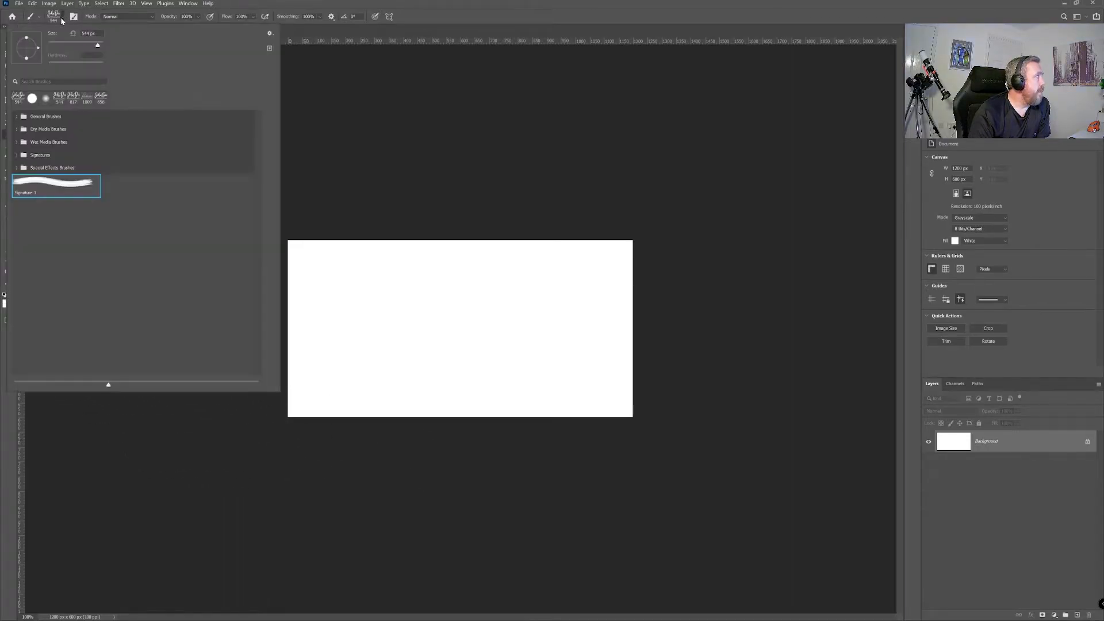
{"action": "left_click", "coordinate": [32, 97]}
{"action": "left_click", "coordinate": [341, 34]}
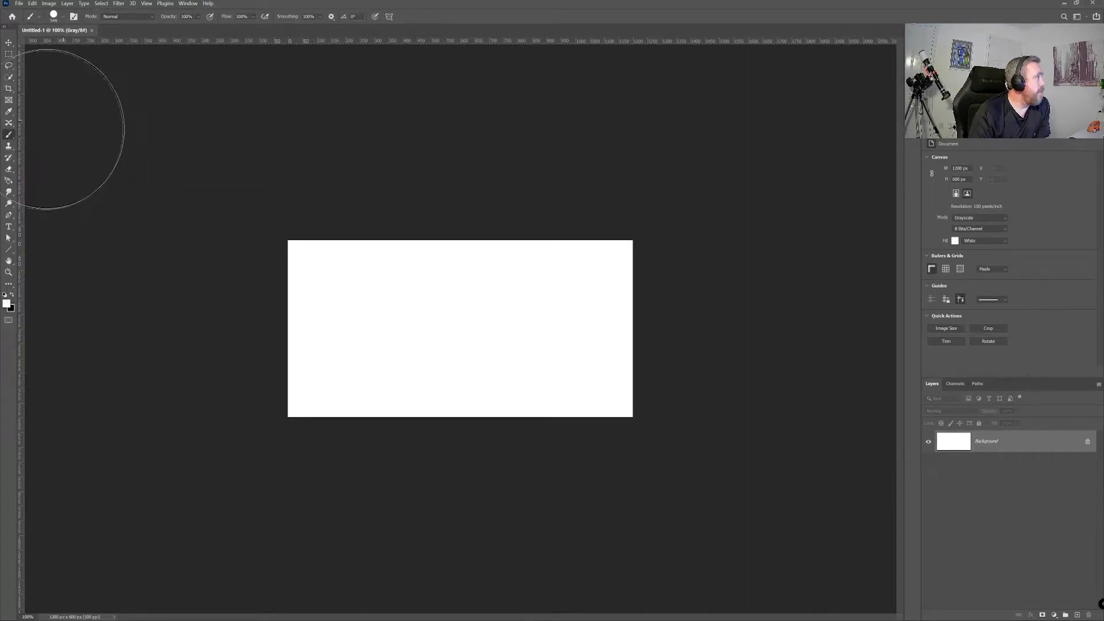
{"action": "left_click", "coordinate": [5, 297]}
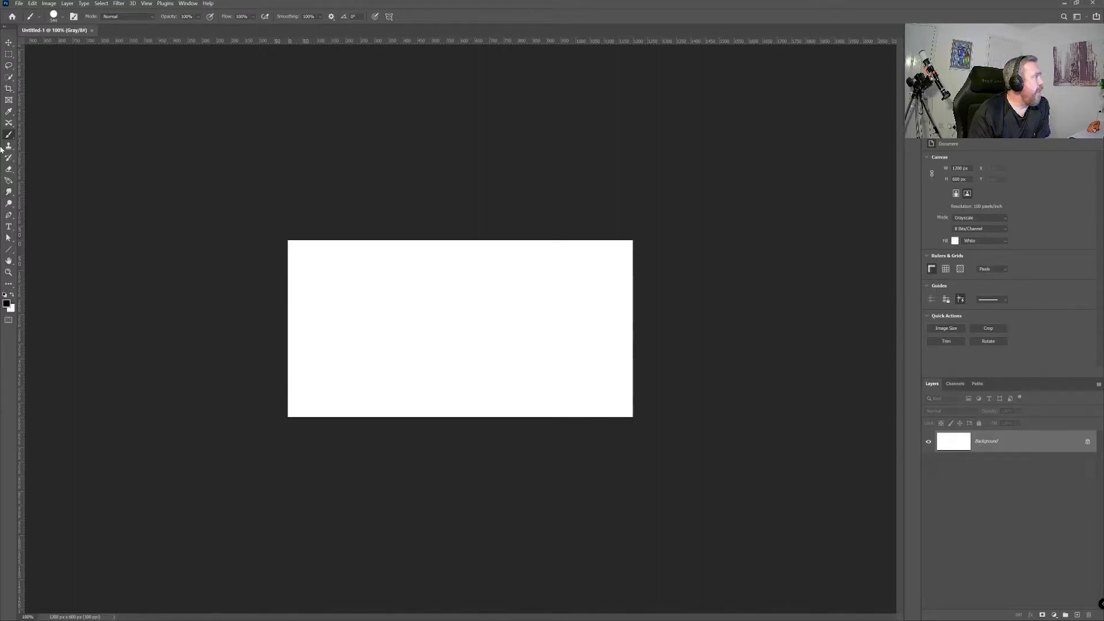
Add the photographer's name as a black text layer on the canvas in the bastian script font
{"action": "left_click", "coordinate": [9, 227]}
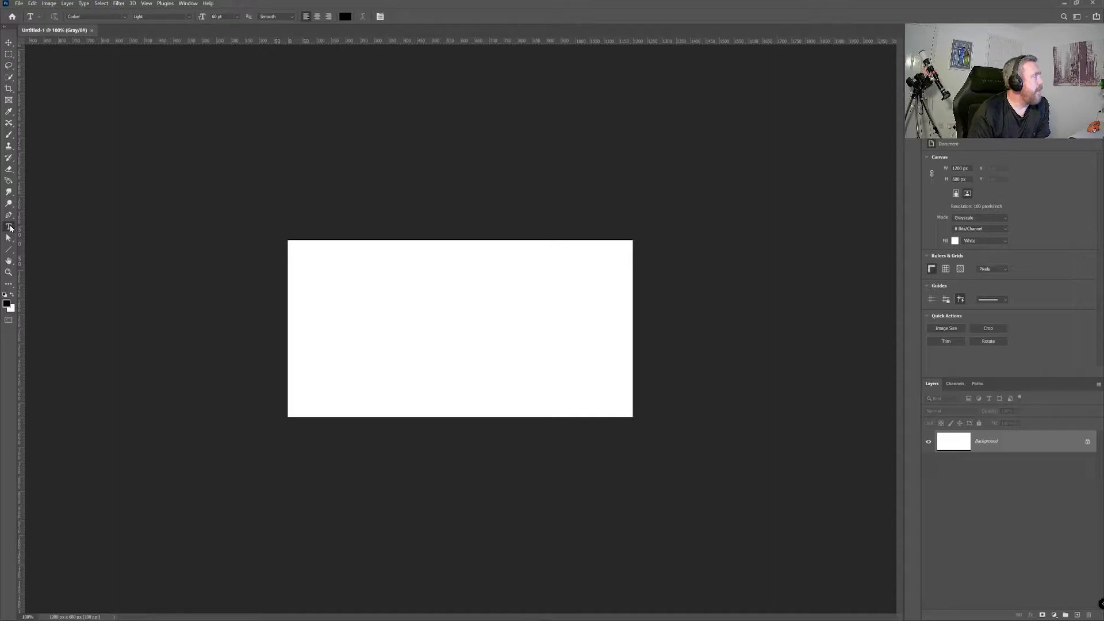
{"action": "left_click", "coordinate": [124, 17]}
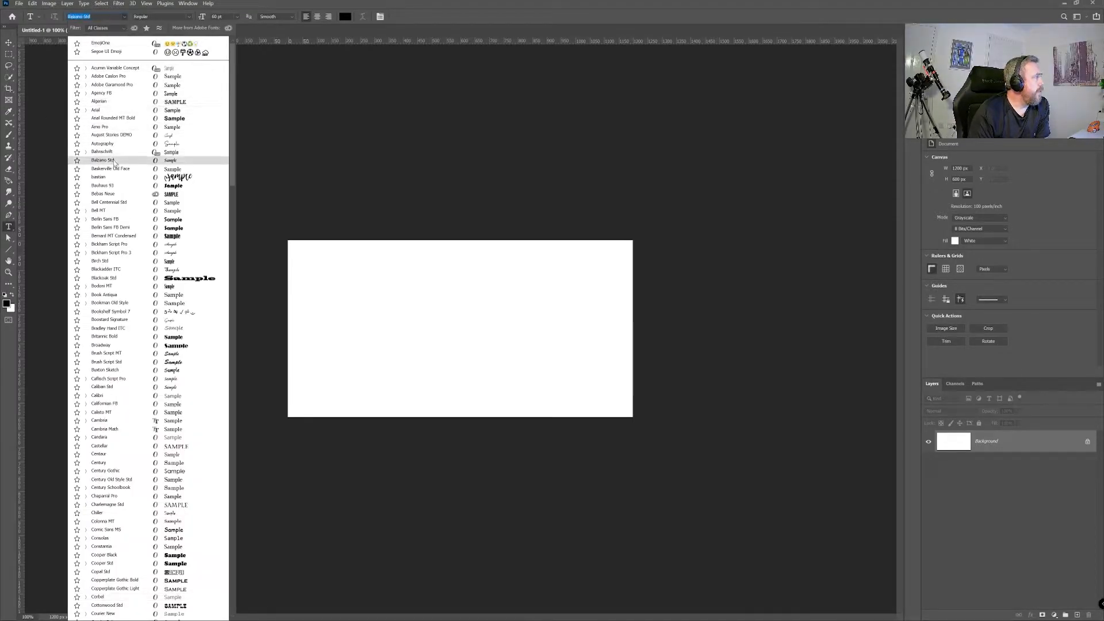
{"action": "left_click", "coordinate": [102, 179]}
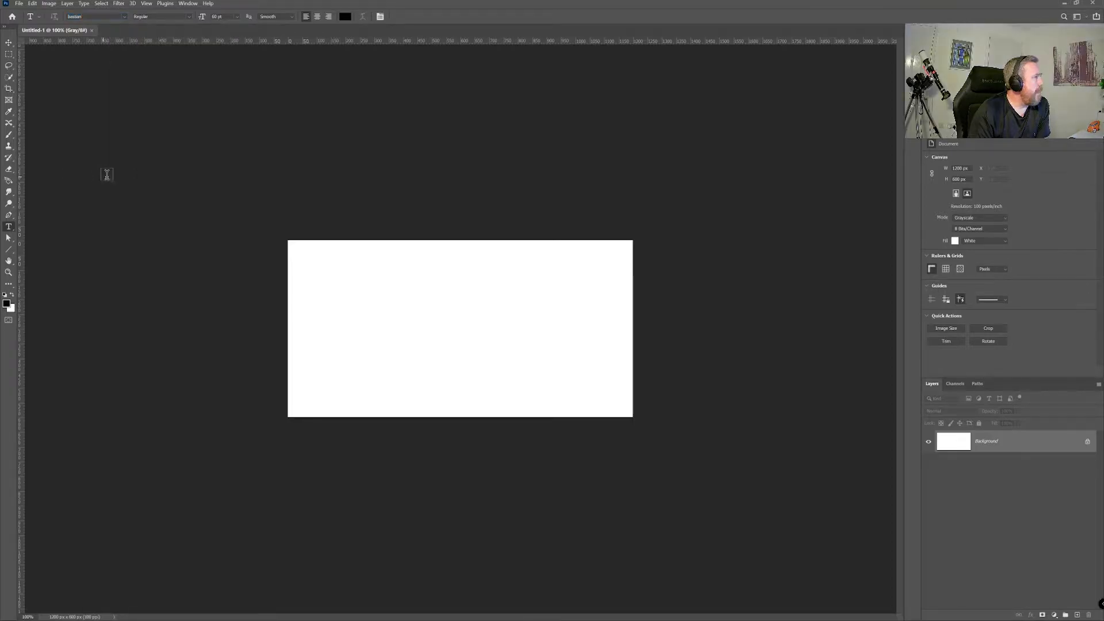
{"action": "left_click", "coordinate": [347, 301]}
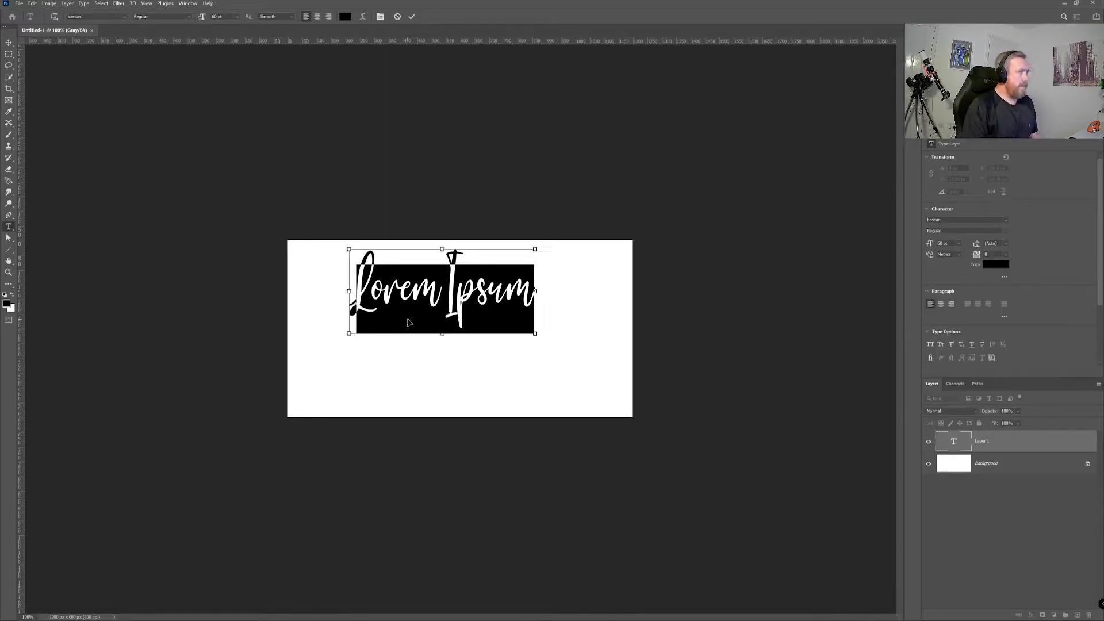
{"action": "type", "text": "J"}
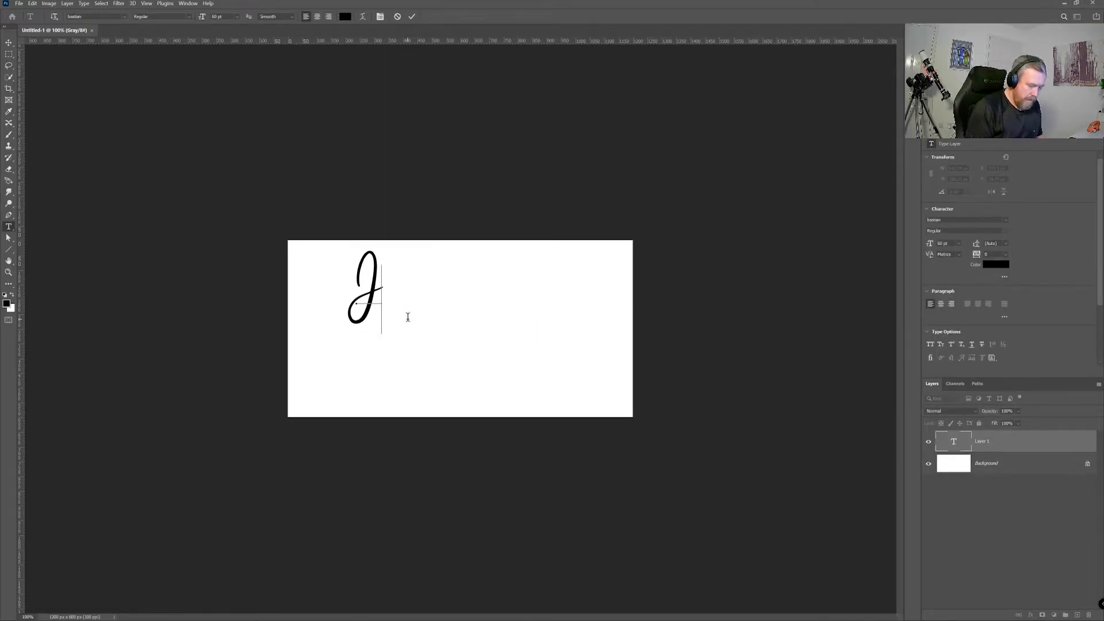
{"action": "type", "text": "ohn Doe"}
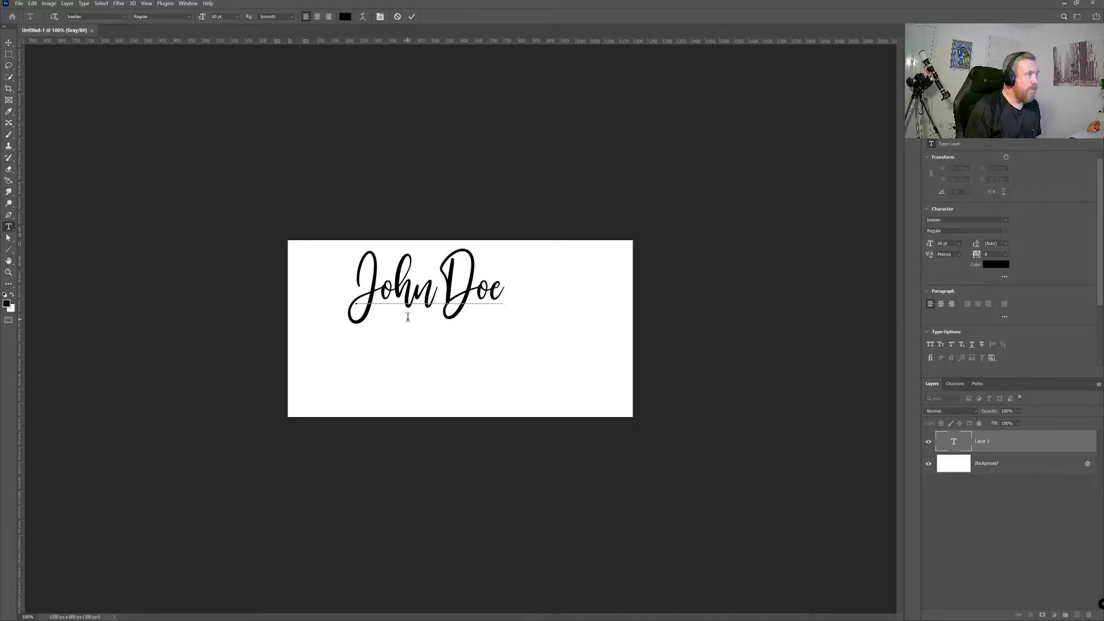
Move the name text down and right toward the middle of the canvas and deselect it
{"action": "left_click", "coordinate": [9, 43]}
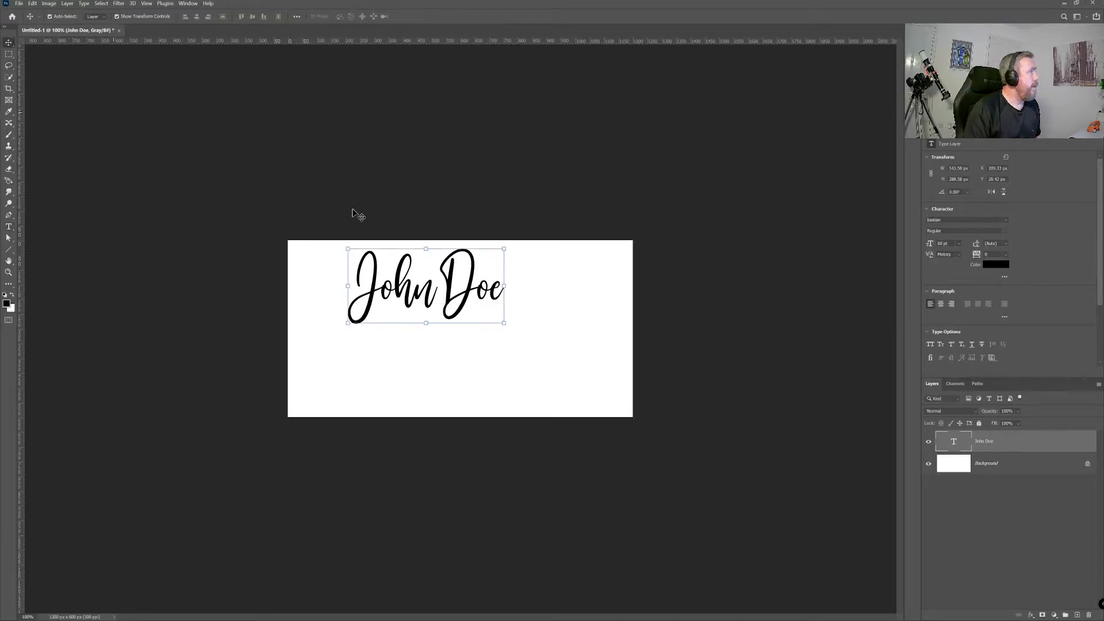
{"action": "left_click_drag", "start_coordinate": [435, 295], "coordinate": [472, 321]}
{"action": "left_click", "coordinate": [518, 375]}
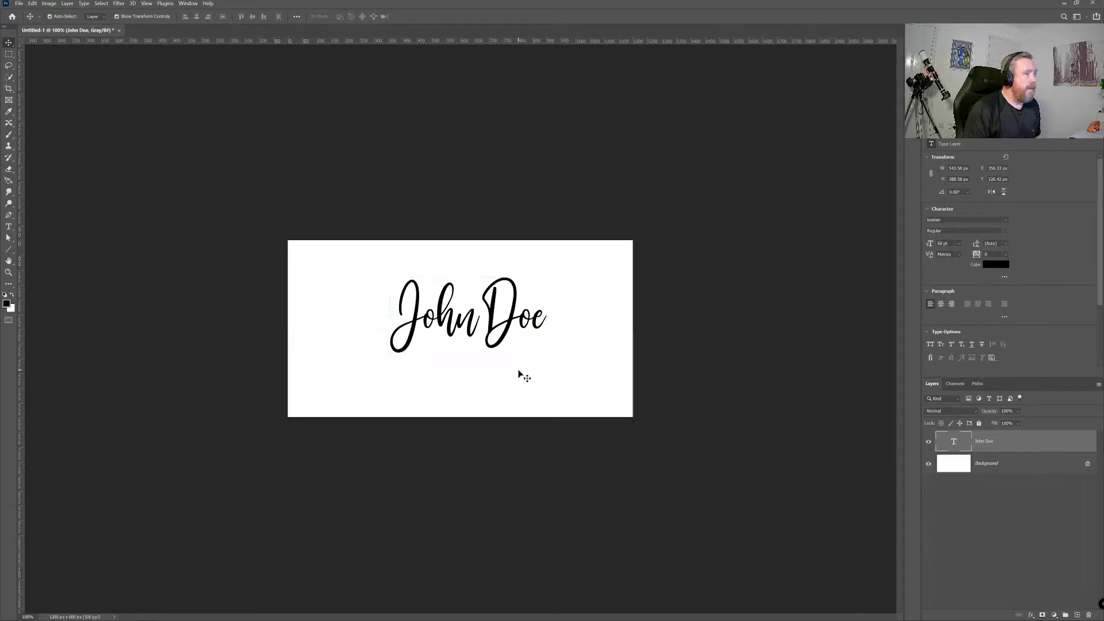
Add a second text layer reading PHOTOGRAPHY below the name in Corbel Light
{"action": "left_click", "coordinate": [9, 226]}
{"action": "left_click", "coordinate": [401, 373]}
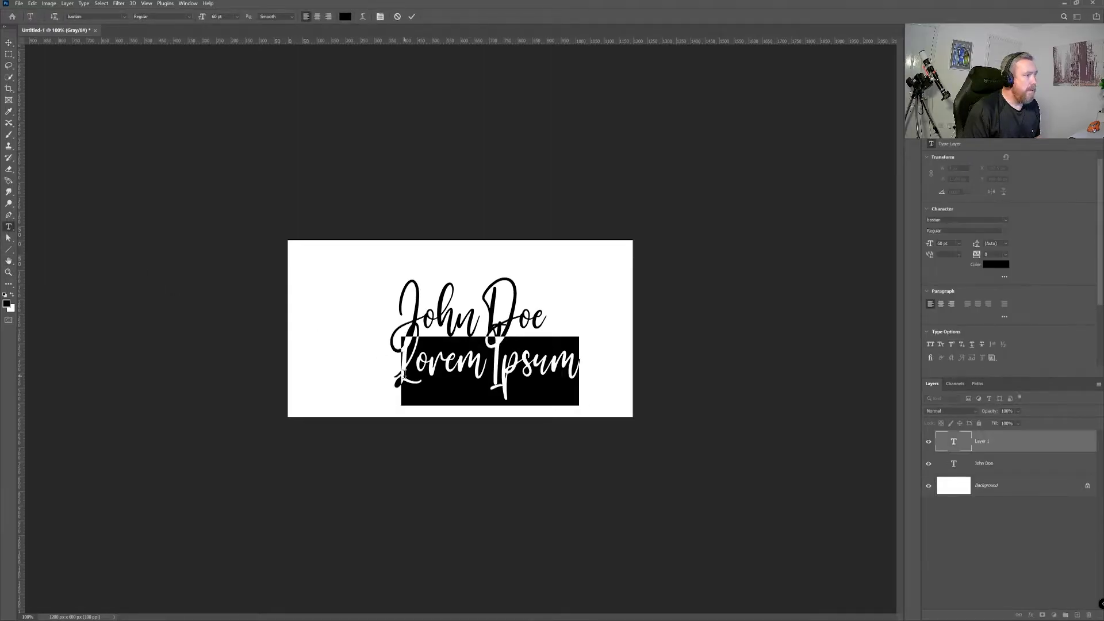
{"action": "left_click", "coordinate": [108, 16]}
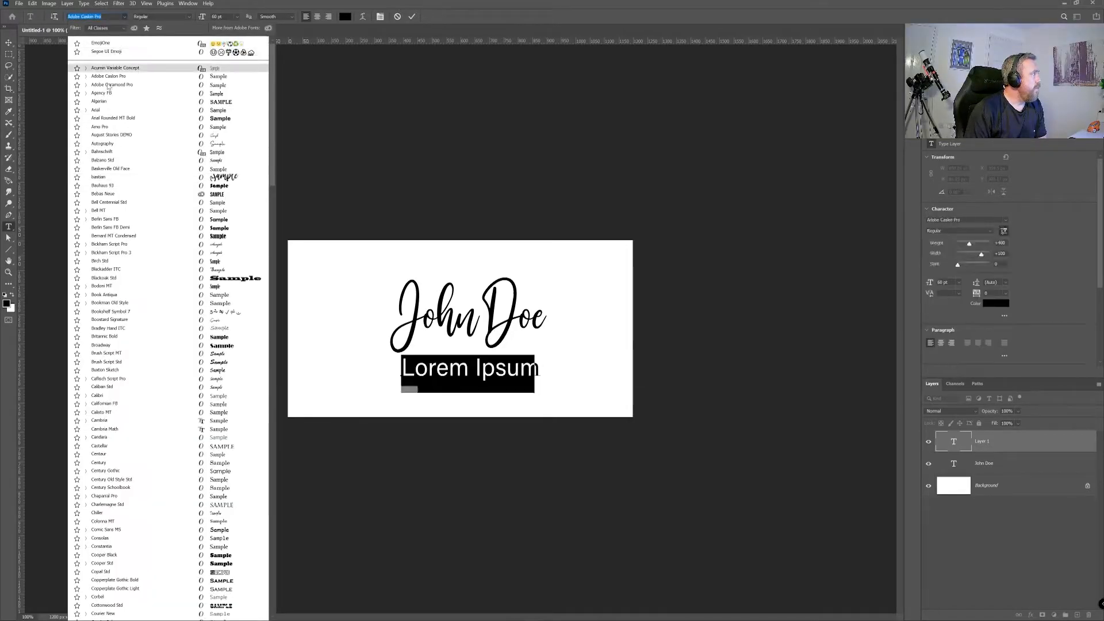
{"action": "left_click", "coordinate": [102, 596]}
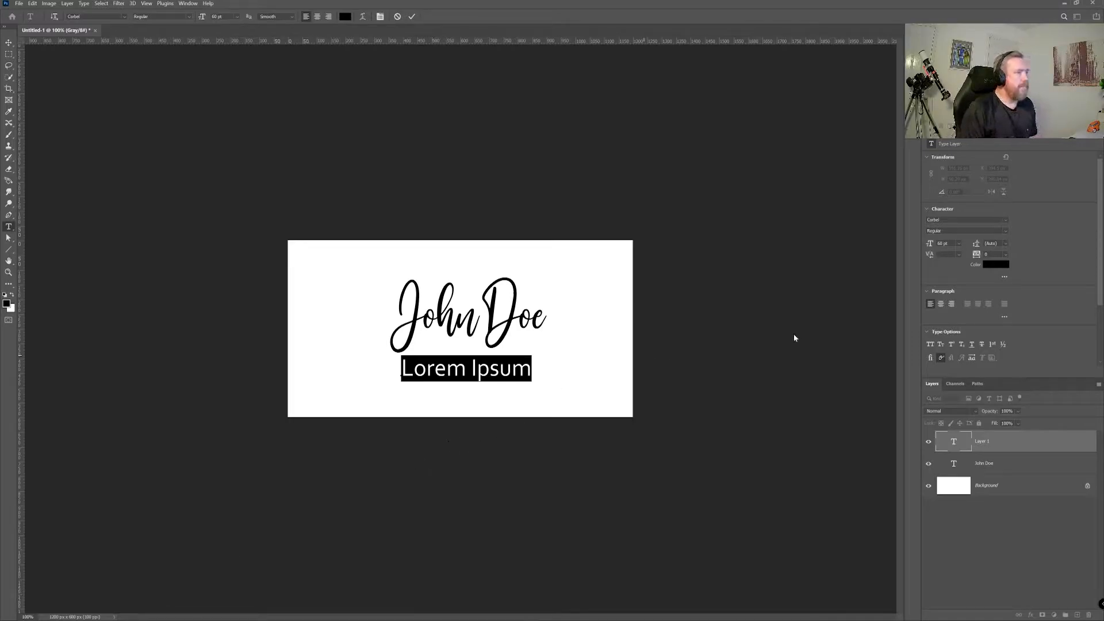
{"action": "left_click", "coordinate": [1005, 232]}
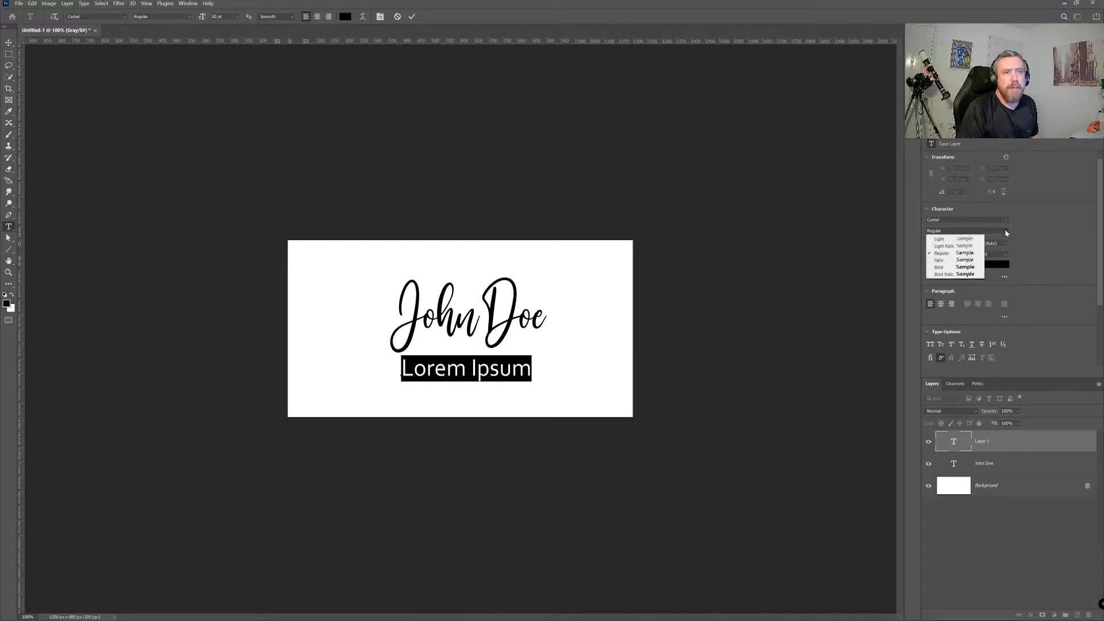
{"action": "left_click", "coordinate": [952, 240]}
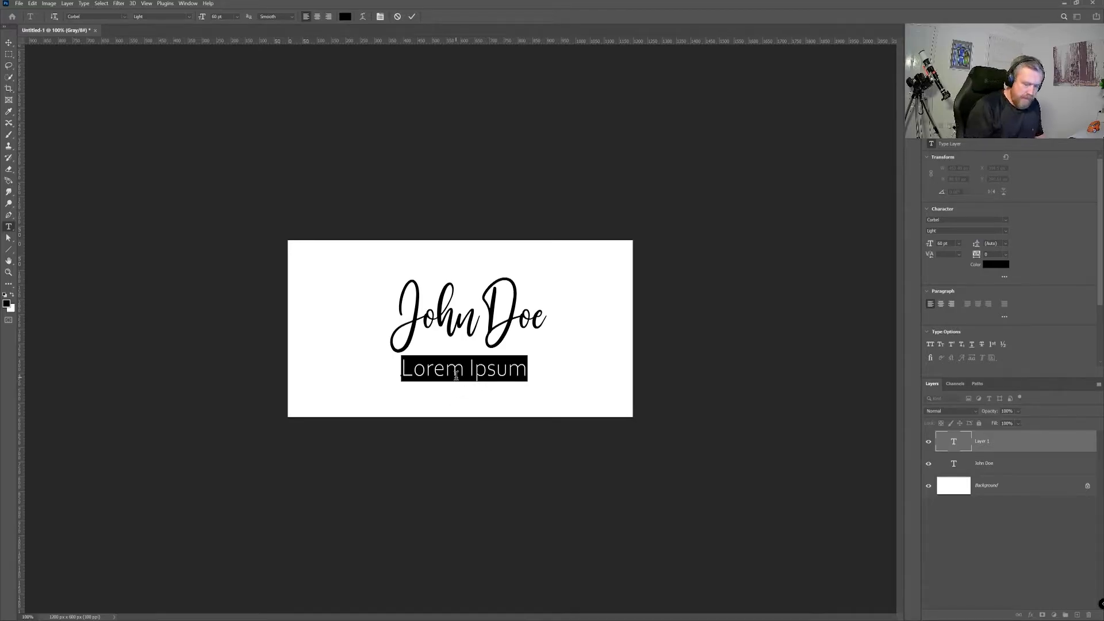
{"action": "type", "text": "PHOT"}
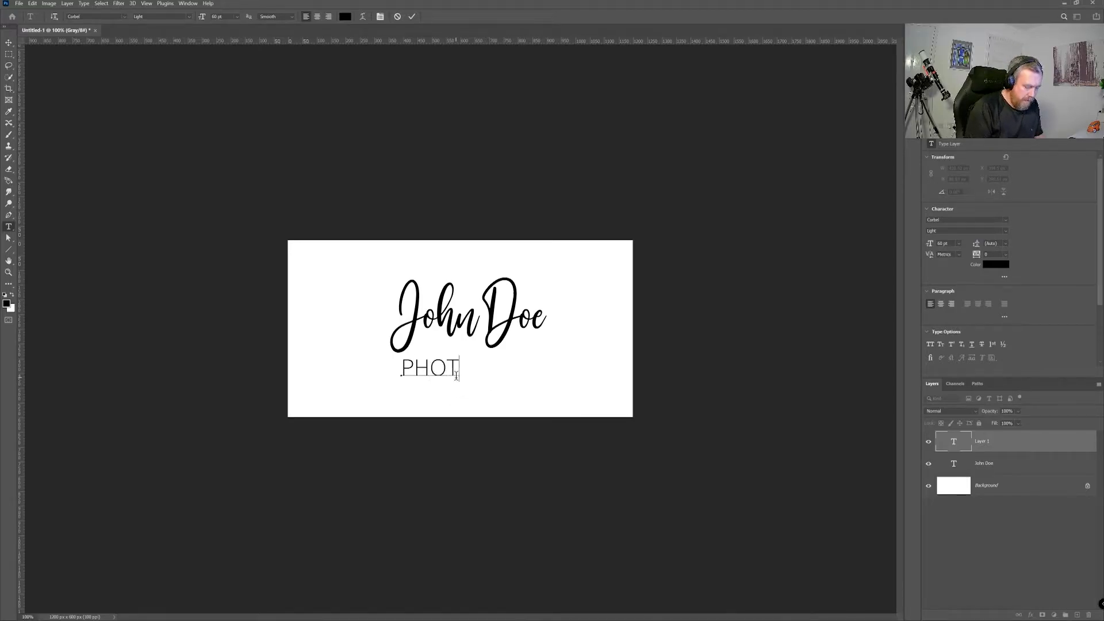
{"action": "type", "text": "OGRAPHY"}
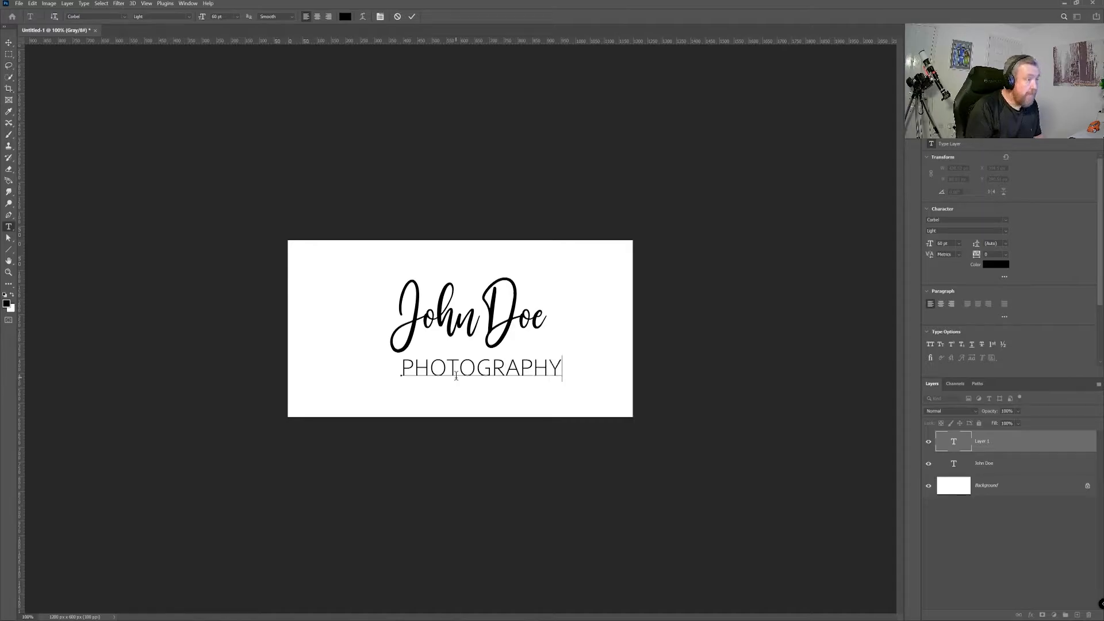
Align PHOTOGRAPHY beneath the name and scale it to match the name's width, about 97% wide and 81% high
{"action": "left_click", "coordinate": [9, 42]}
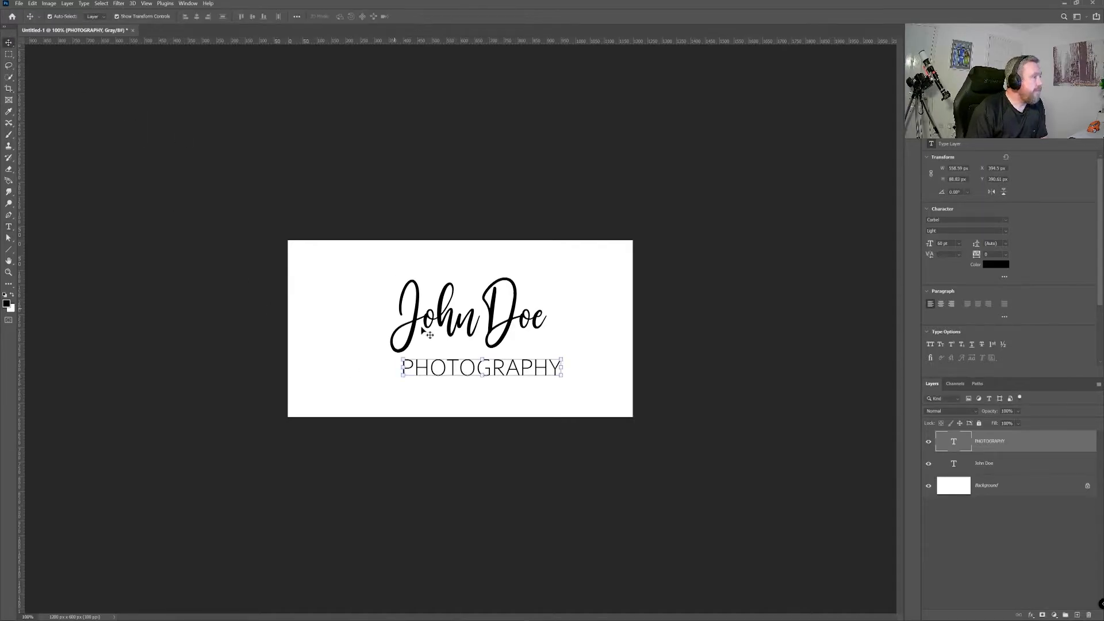
{"action": "left_click_drag", "start_coordinate": [488, 370], "coordinate": [544, 368]}
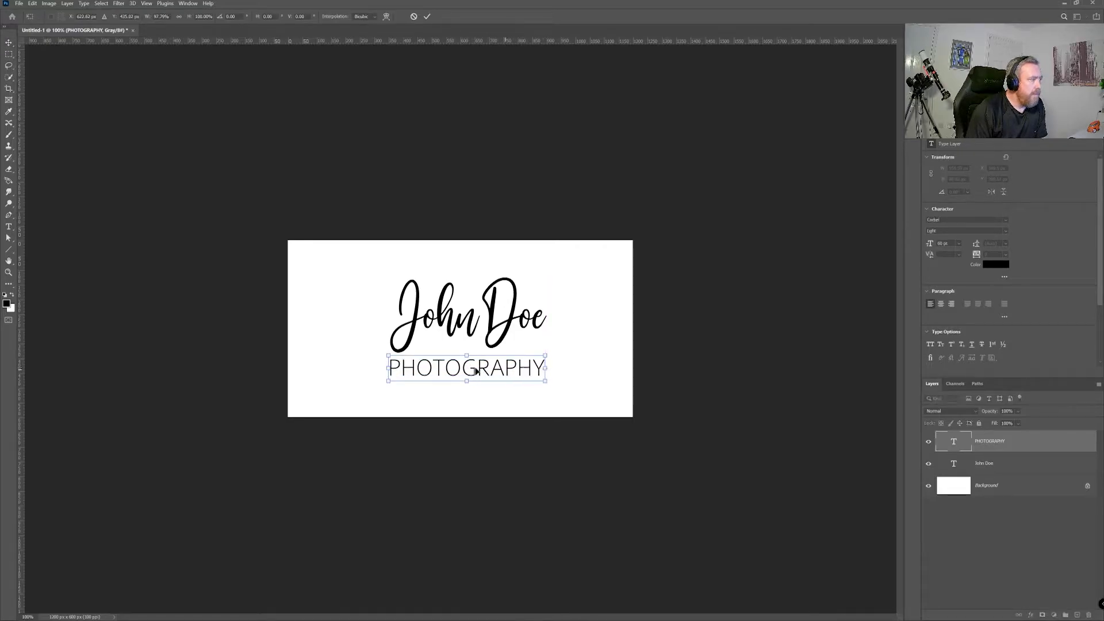
{"action": "left_click_drag", "start_coordinate": [389, 368], "coordinate": [391, 368]}
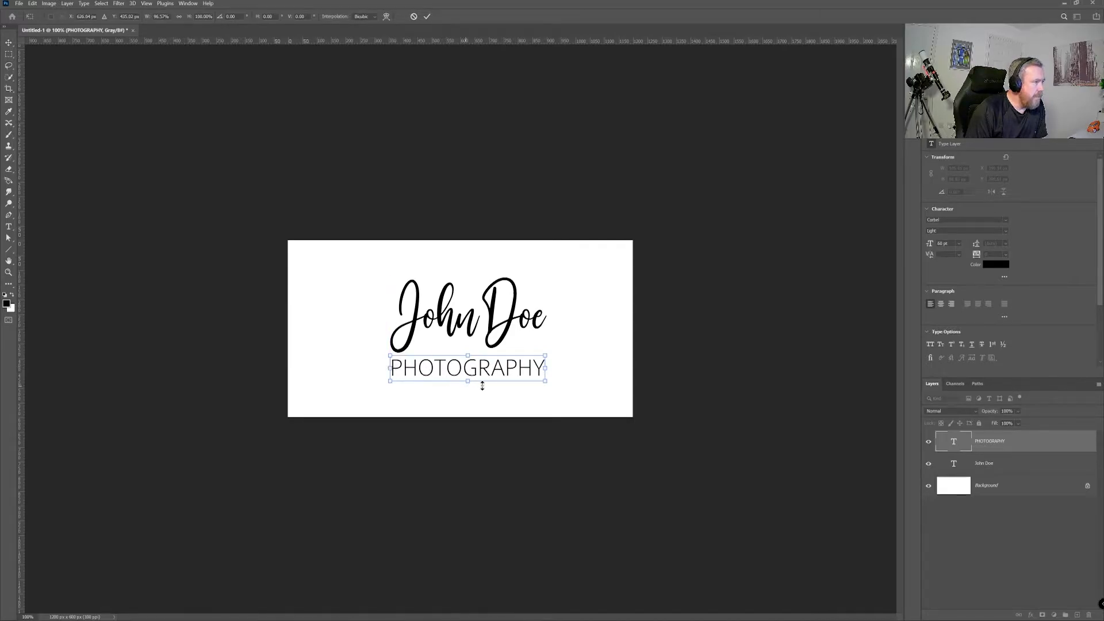
{"action": "left_click_drag", "start_coordinate": [467, 381], "coordinate": [467, 376]}
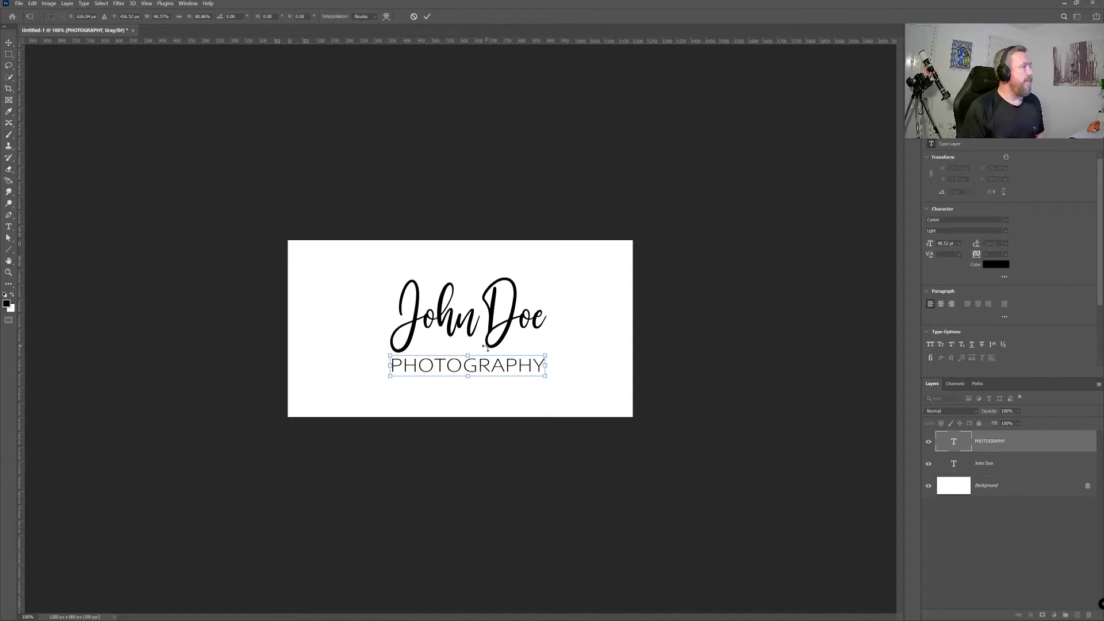
Centre both text layers together horizontally on the canvas, and clear the layer and canvas selections
{"action": "left_click", "coordinate": [1011, 466], "text": "shift"}
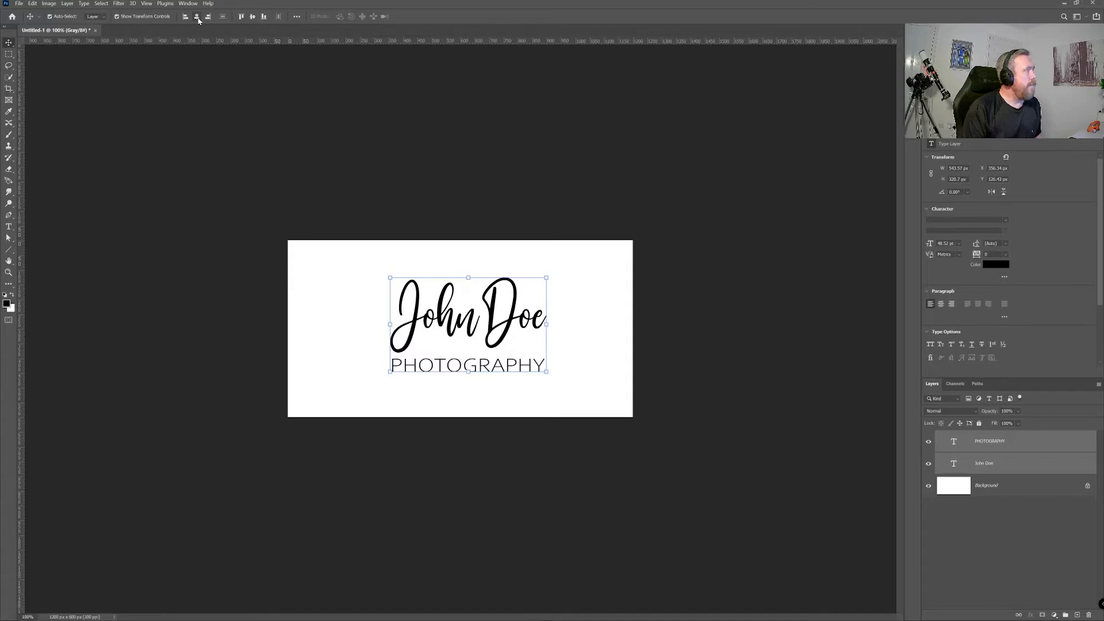
{"action": "key", "text": "ctrl+a"}
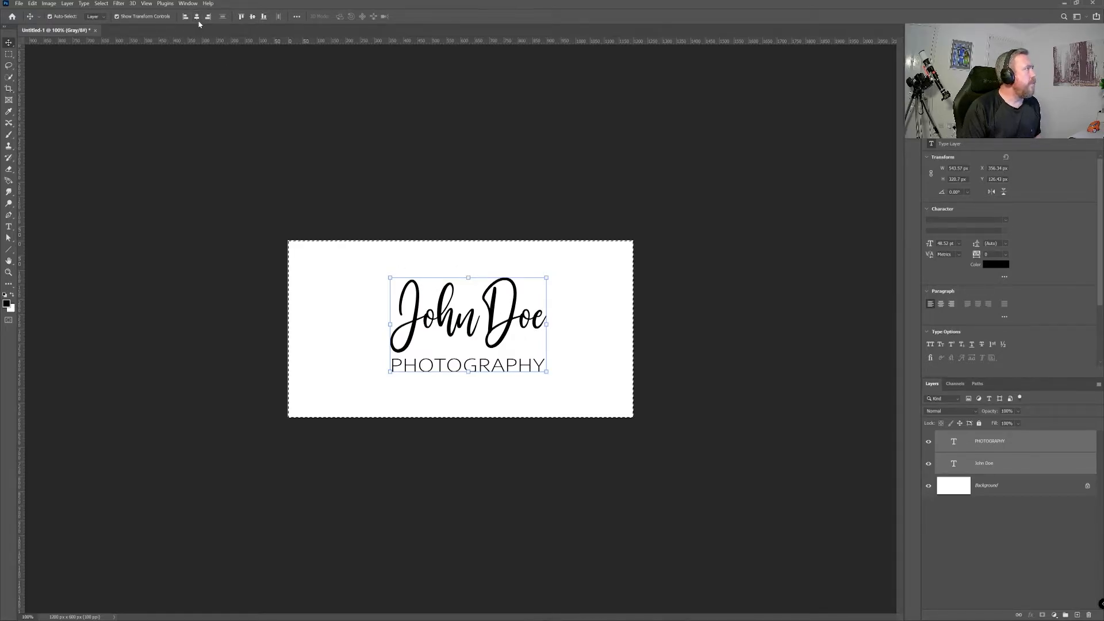
{"action": "left_click", "coordinate": [196, 16]}
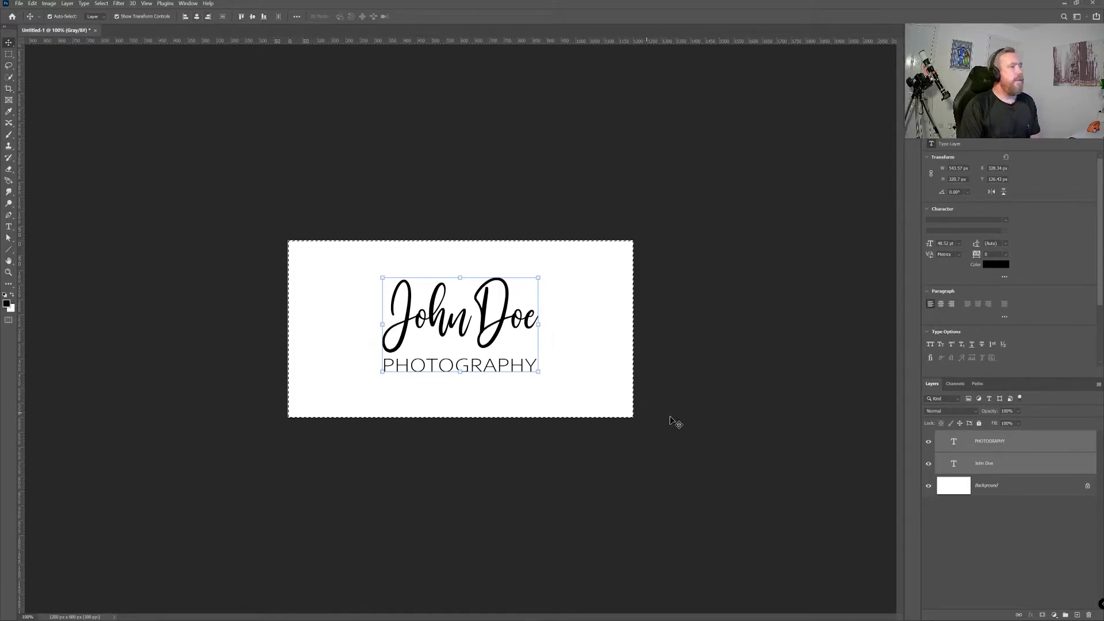
{"action": "left_click", "coordinate": [950, 528]}
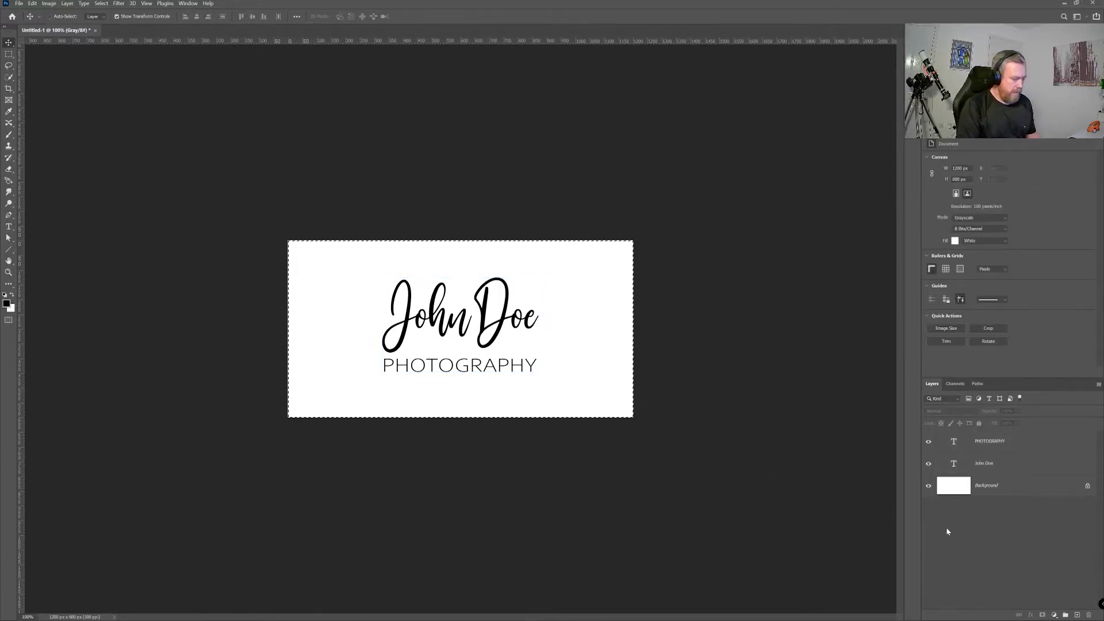
{"action": "key", "text": "ctrl+d"}
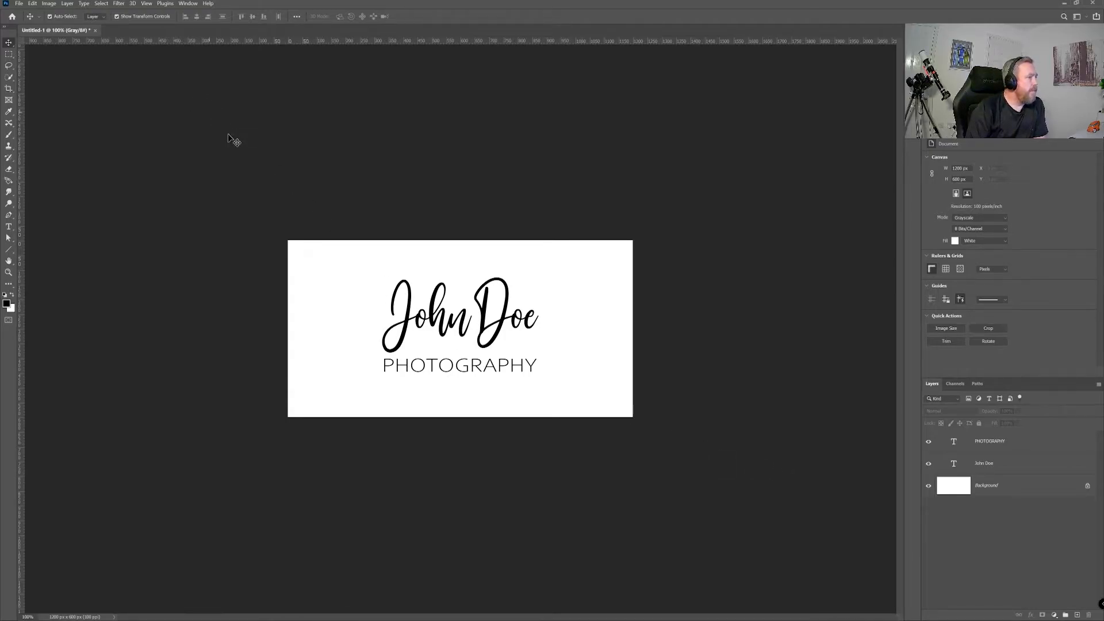
Define the signature artwork as a brush preset named Signature 2
{"action": "left_click", "coordinate": [33, 5]}
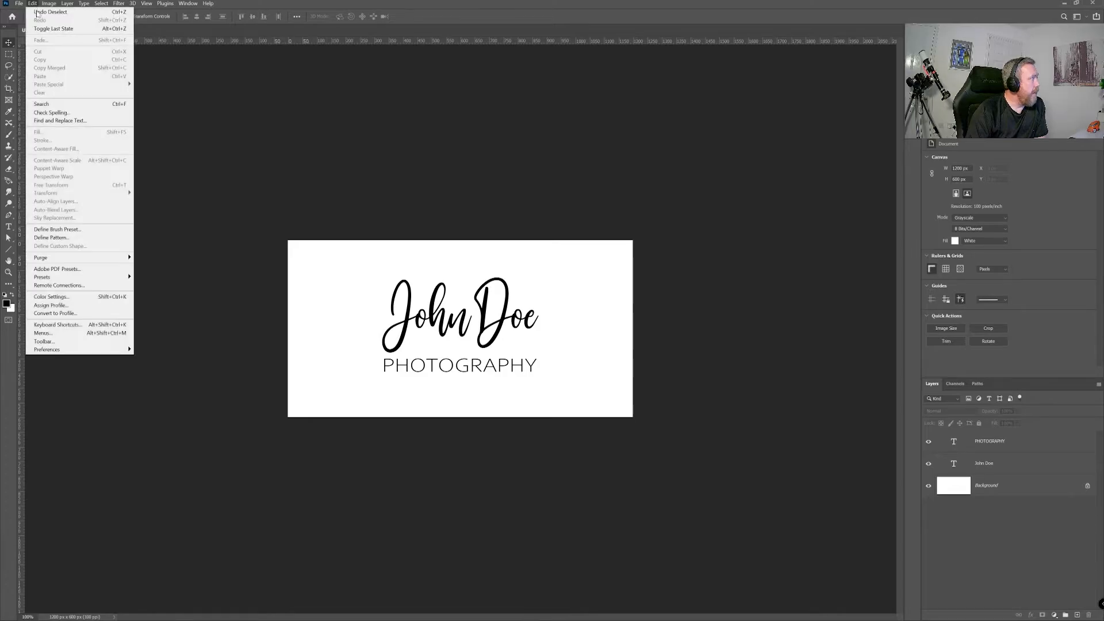
{"action": "left_click", "coordinate": [58, 229]}
{"action": "type", "text": "sIGNATURE"}
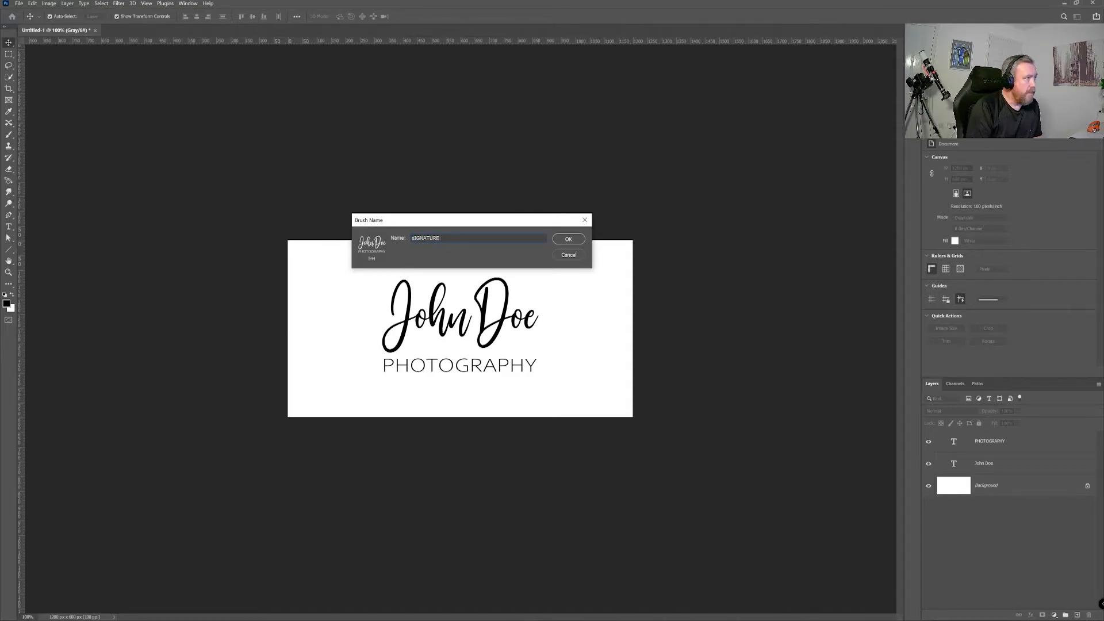
{"action": "key", "text": "ctrl+a"}
{"action": "key", "text": "BackSpace"}
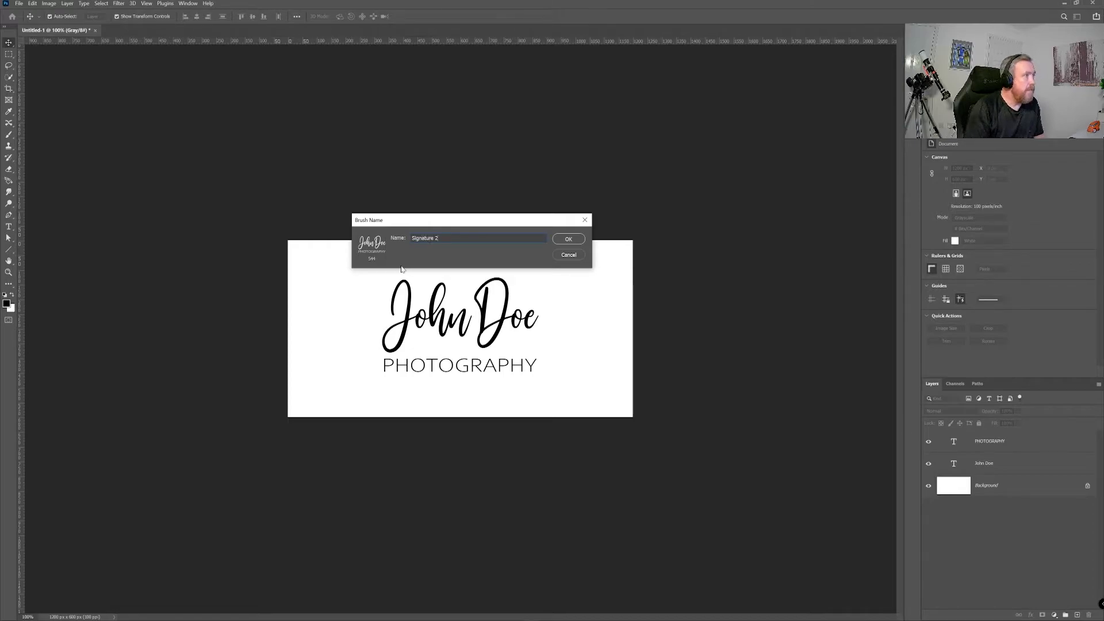
{"action": "left_click", "coordinate": [569, 238]}
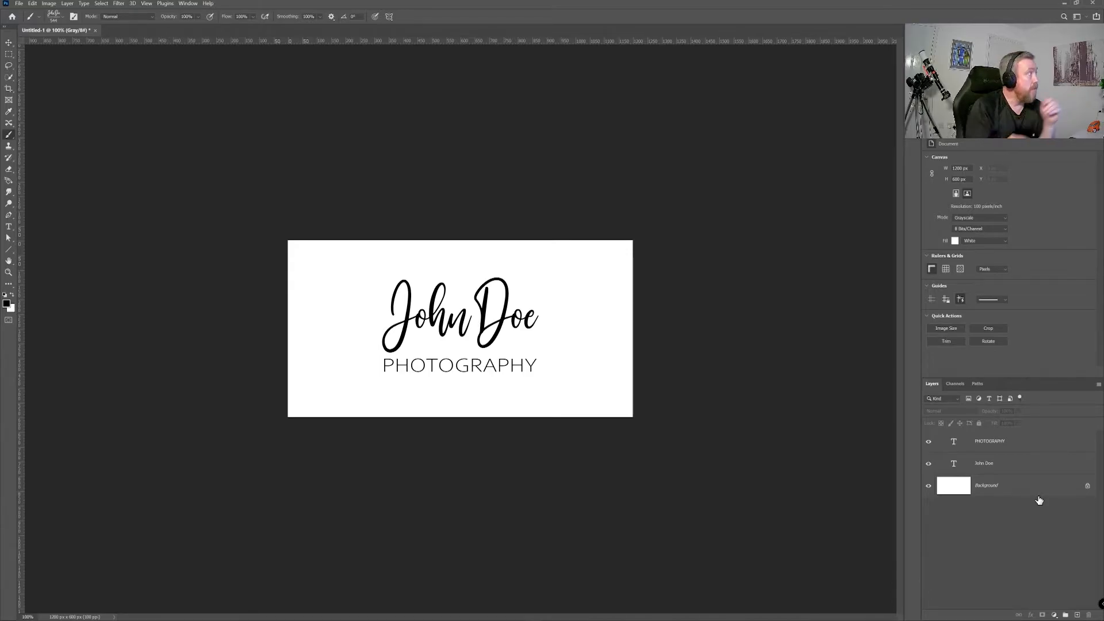
Close the signature document without saving it and open the recent photo Badbury Hill.png
{"action": "left_click", "coordinate": [95, 29]}
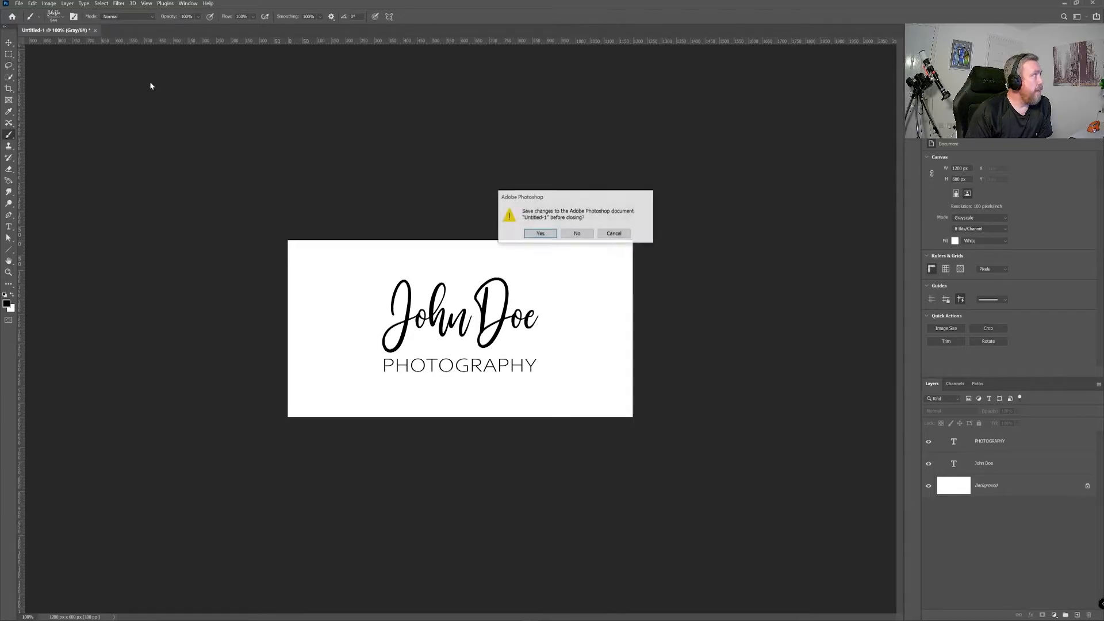
{"action": "left_click", "coordinate": [578, 234]}
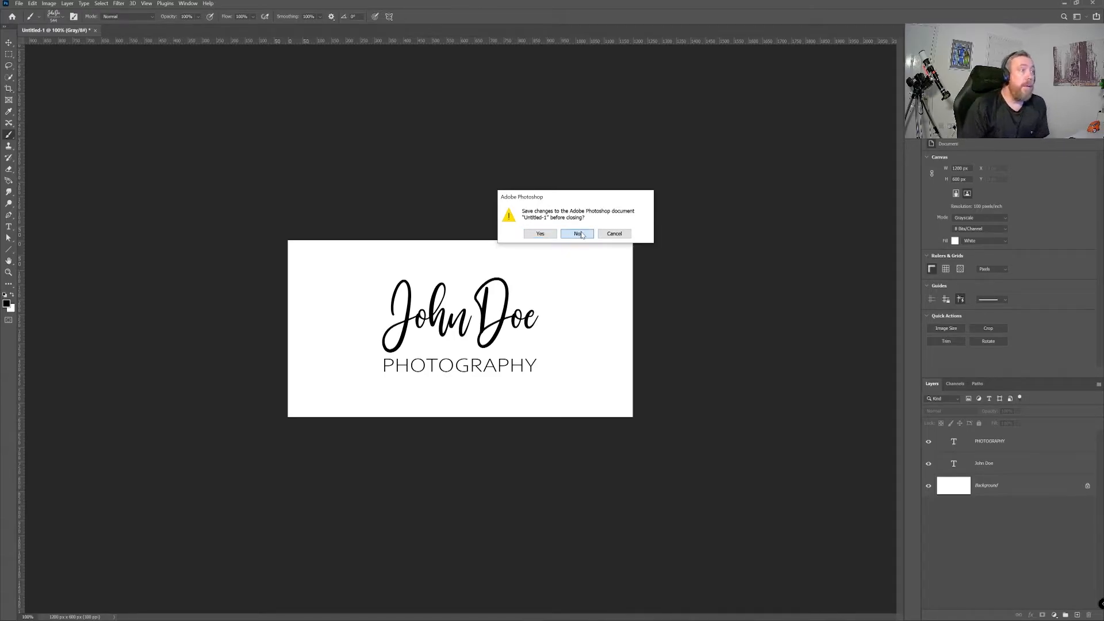
{"action": "left_click", "coordinate": [580, 233]}
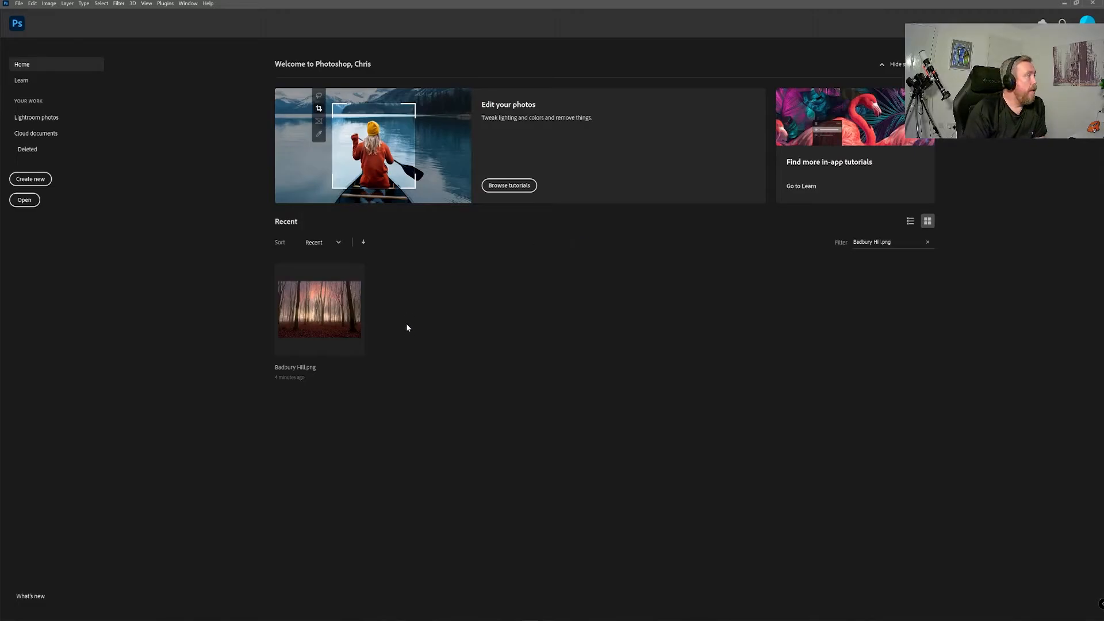
{"action": "left_click", "coordinate": [328, 316]}
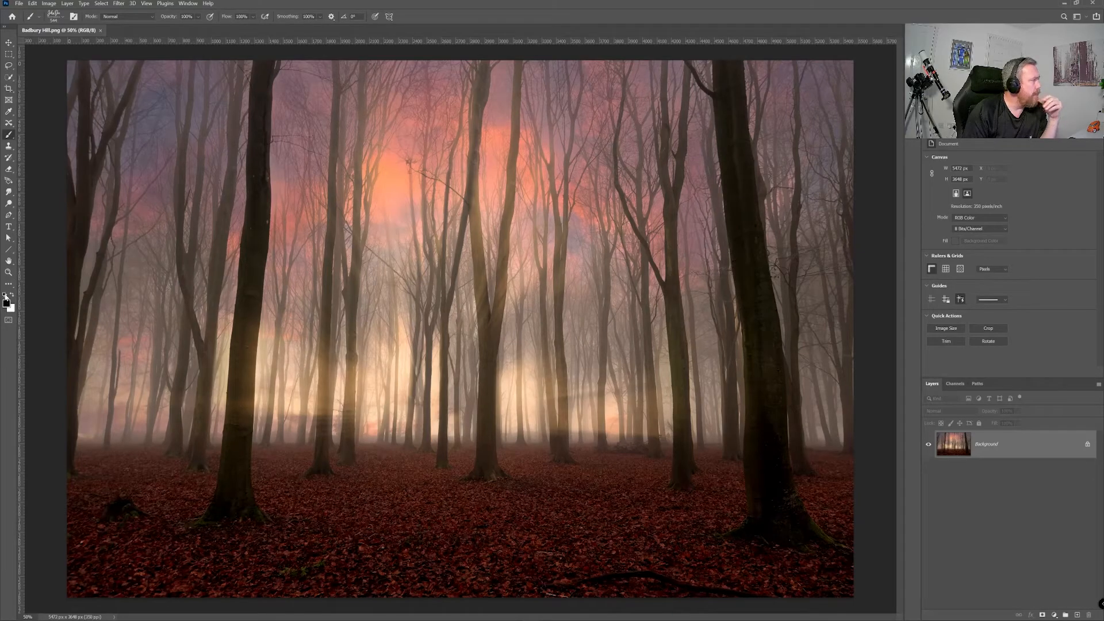
Make white the foreground colour, try stamping the Signature 2 brush on the photo's lower middle, and undo the stamp
{"action": "left_click", "coordinate": [12, 295]}
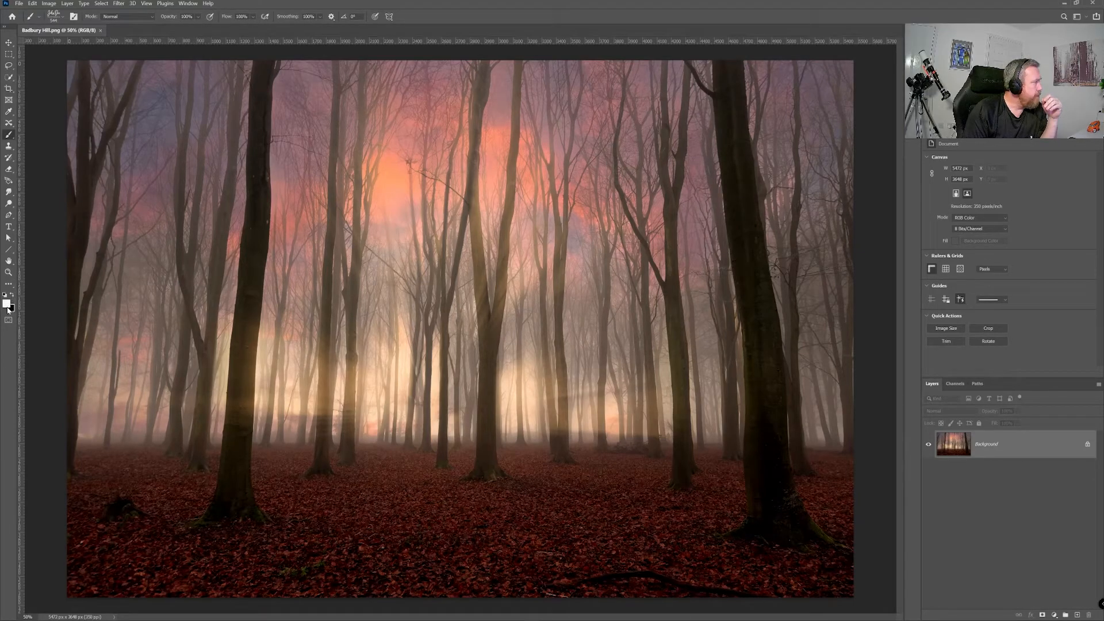
{"action": "left_click", "coordinate": [65, 17]}
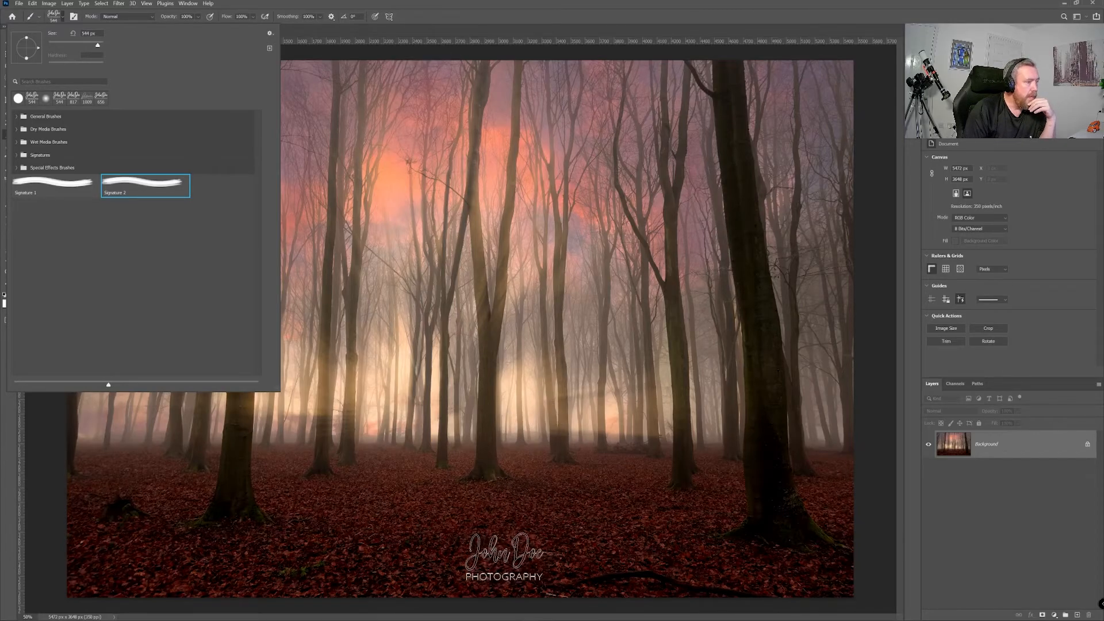
{"action": "left_click", "coordinate": [502, 556]}
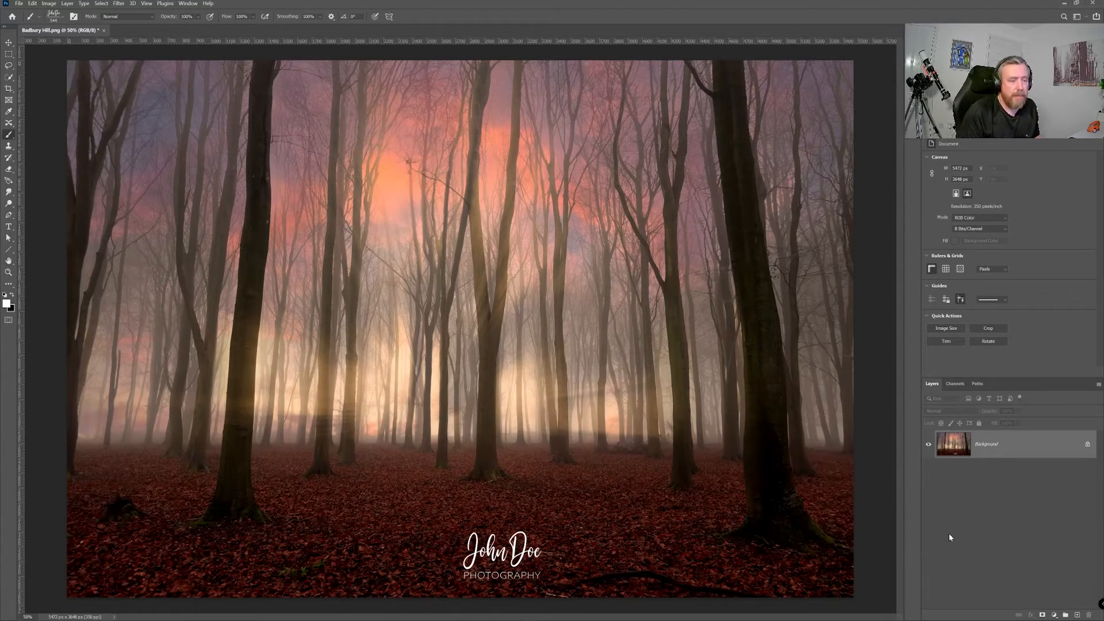
{"action": "key", "text": "ctrl+z"}
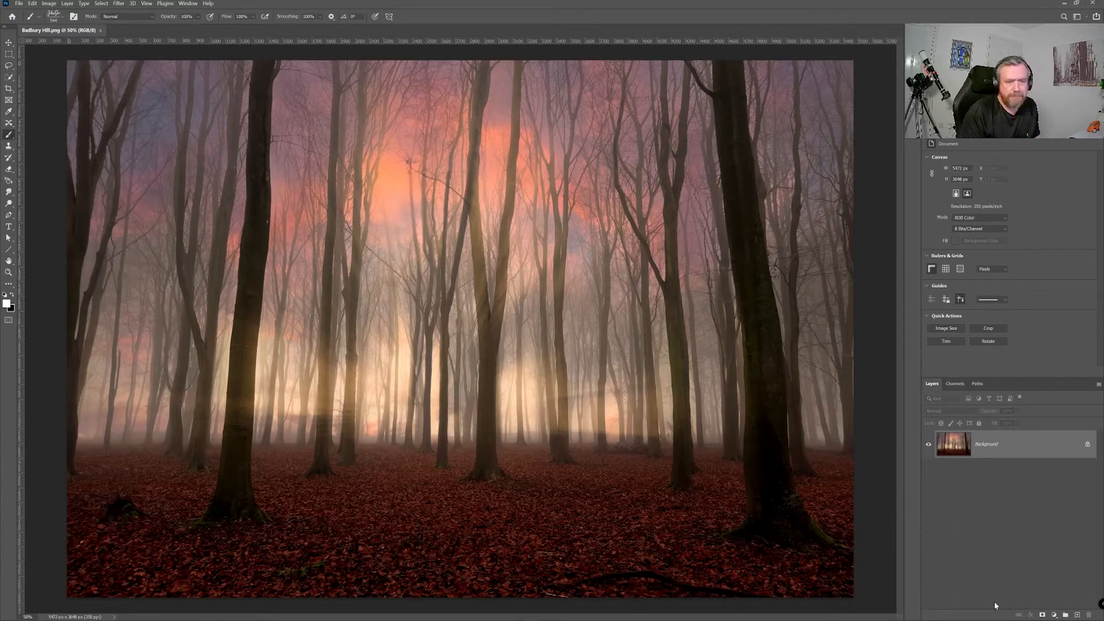
Stamp the white signature on a new layer near the photo's lower middle and centre it horizontally on the canvas
{"action": "left_click", "coordinate": [1077, 615]}
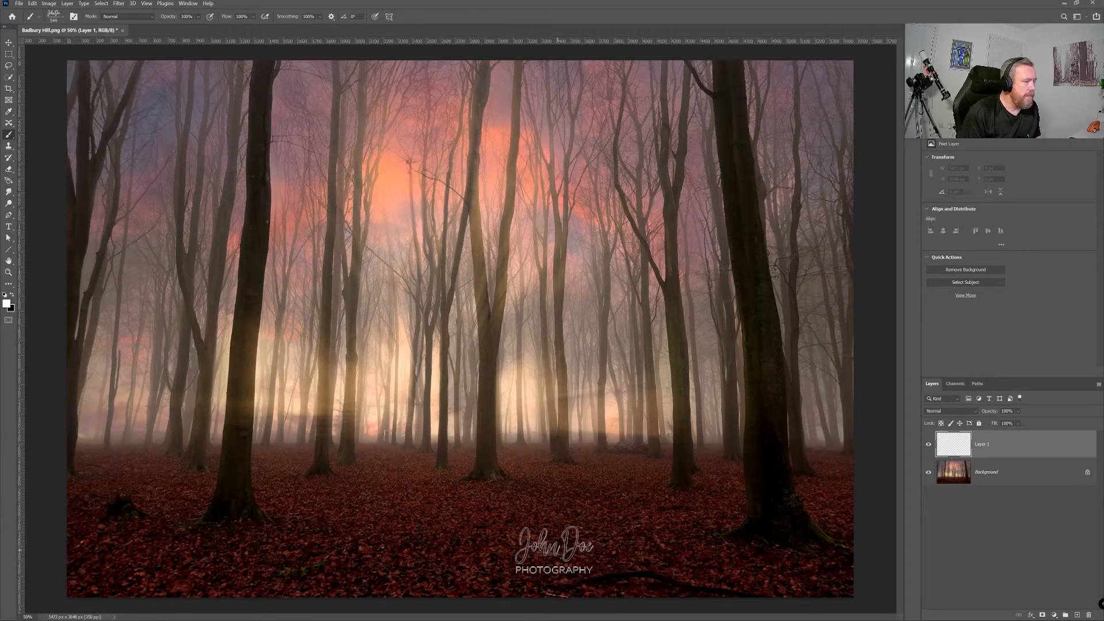
{"action": "left_click", "coordinate": [500, 547]}
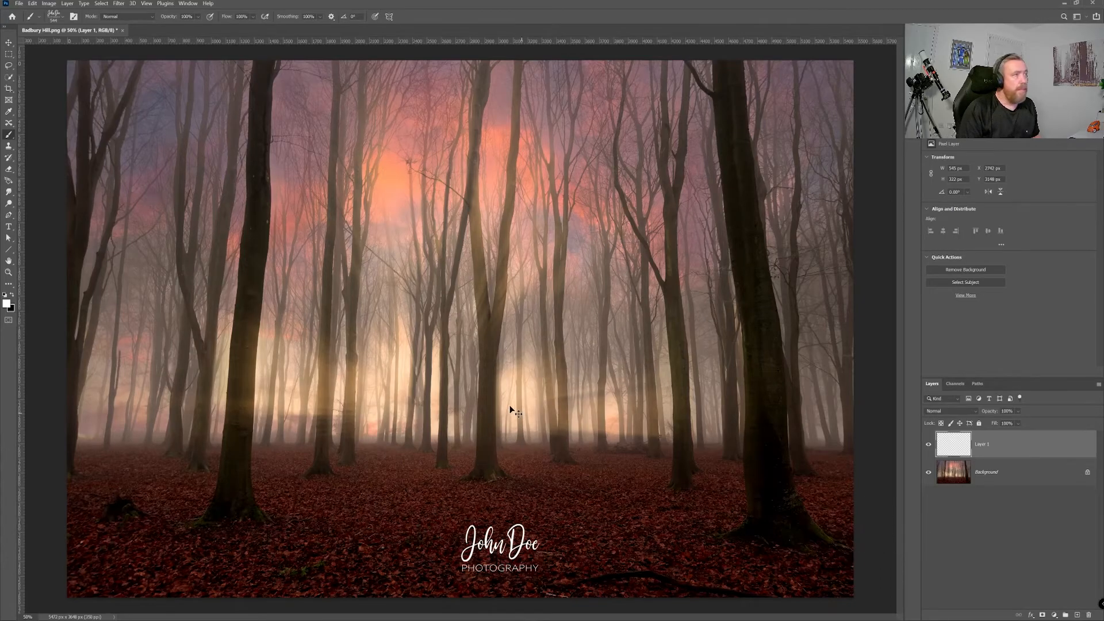
{"action": "key", "text": "ctrl+a"}
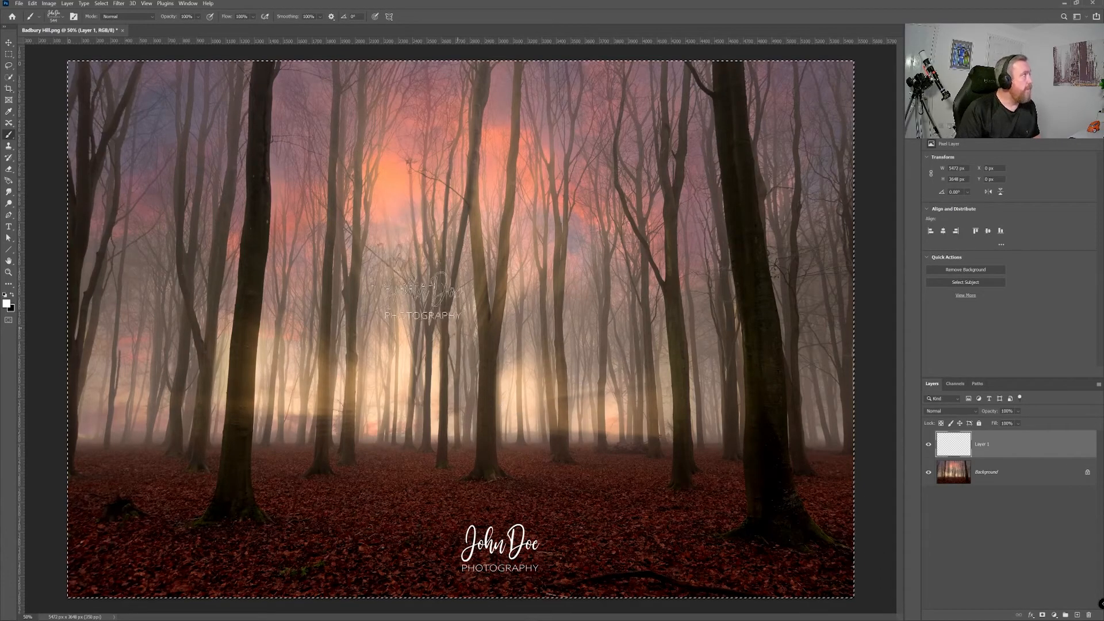
{"action": "left_click", "coordinate": [9, 44]}
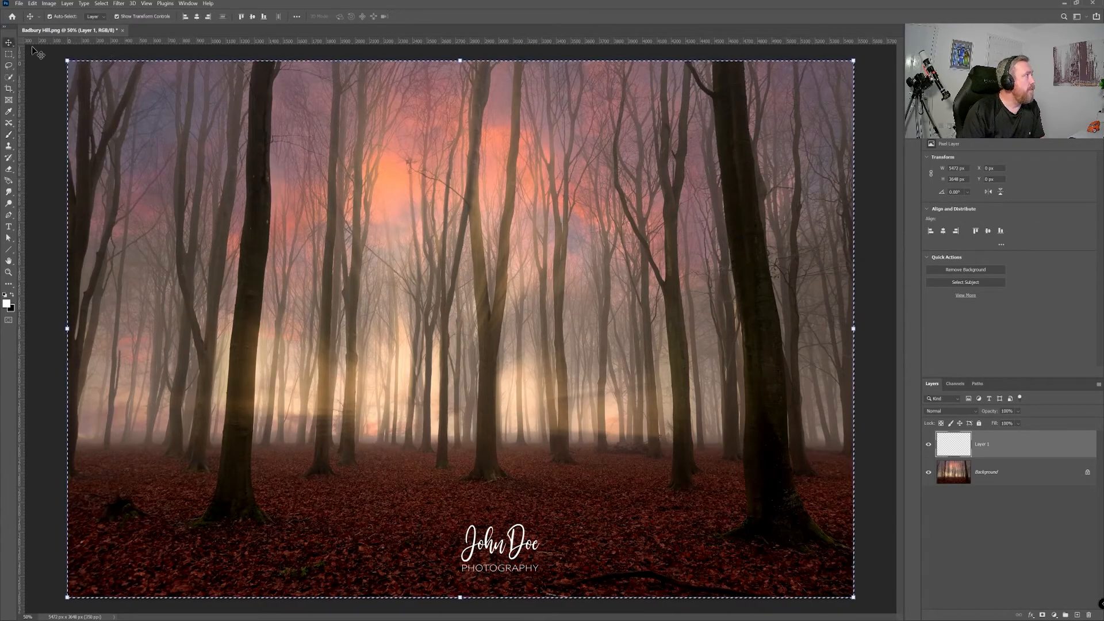
{"action": "left_click", "coordinate": [198, 17]}
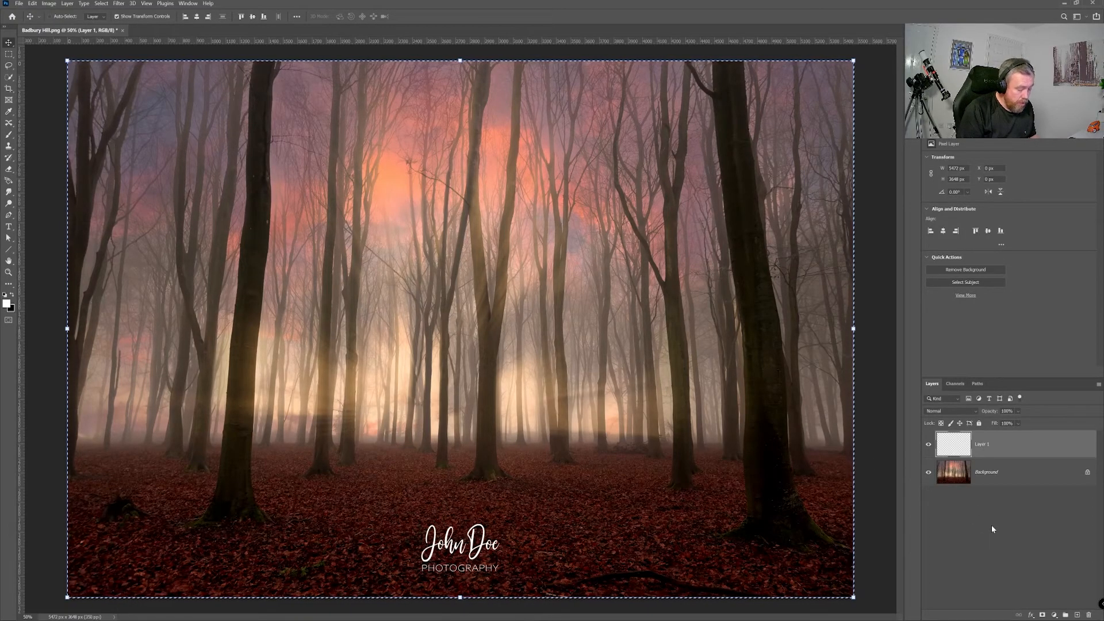
Merge a copy of all visible layers into a new top layer, and clear the layer and canvas selections
{"action": "key", "text": "ctrl+shift+alt+e"}
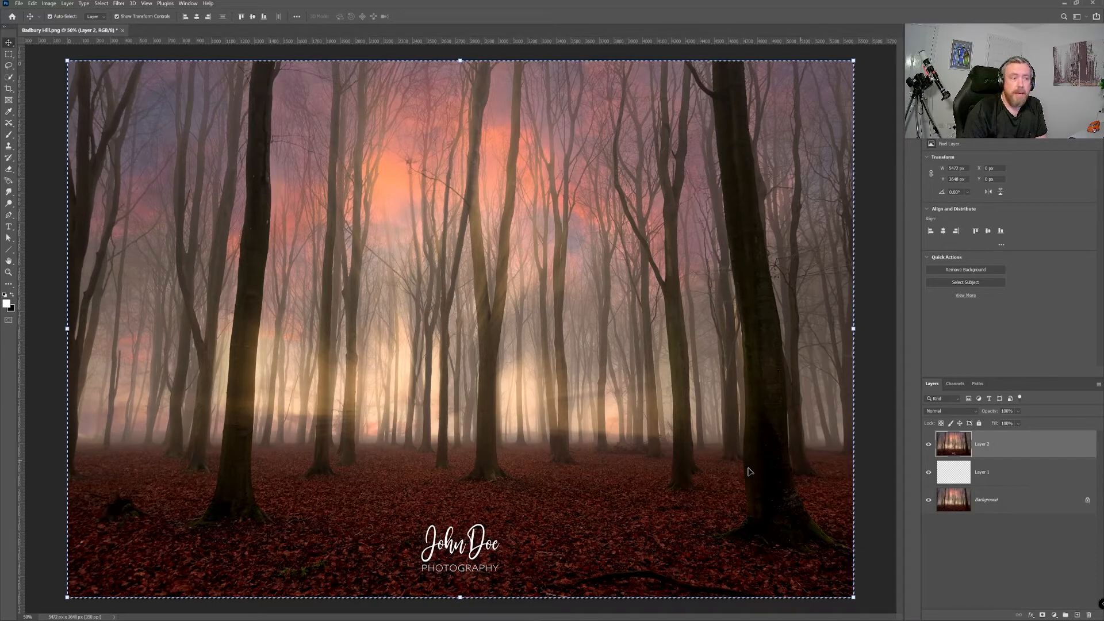
{"action": "left_click", "coordinate": [958, 547]}
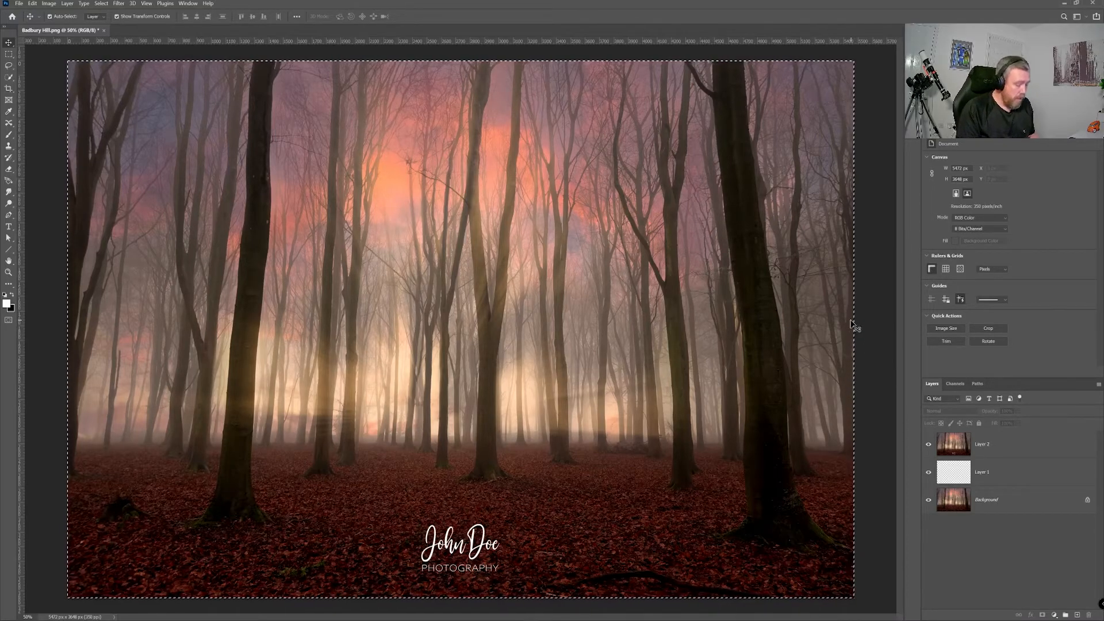
{"action": "key", "text": "ctrl+d"}
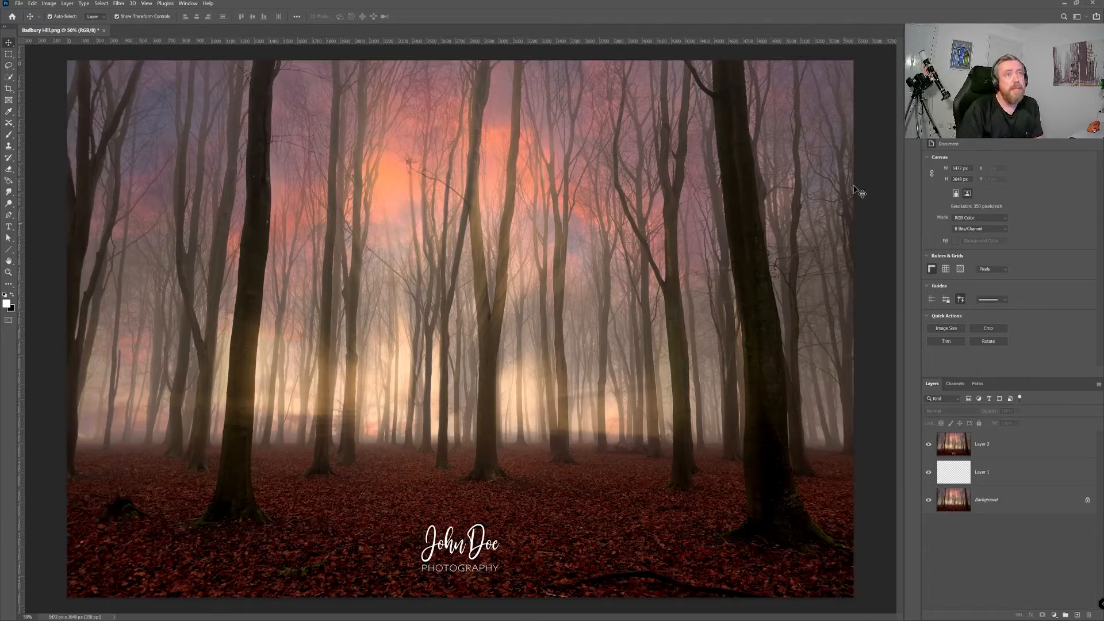
Delete the signature layer and the merged layer together, keeping only the Background photo
{"action": "left_click", "coordinate": [1029, 482]}
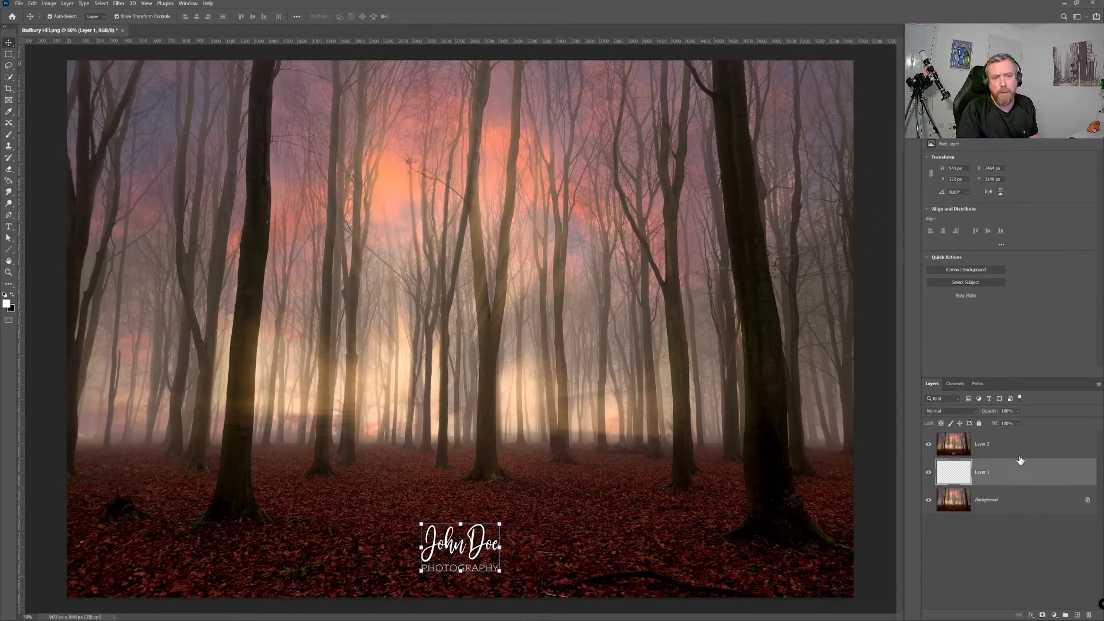
{"action": "left_click", "coordinate": [1017, 447], "text": "shift"}
{"action": "left_click_drag", "start_coordinate": [1031, 479], "coordinate": [1088, 615]}
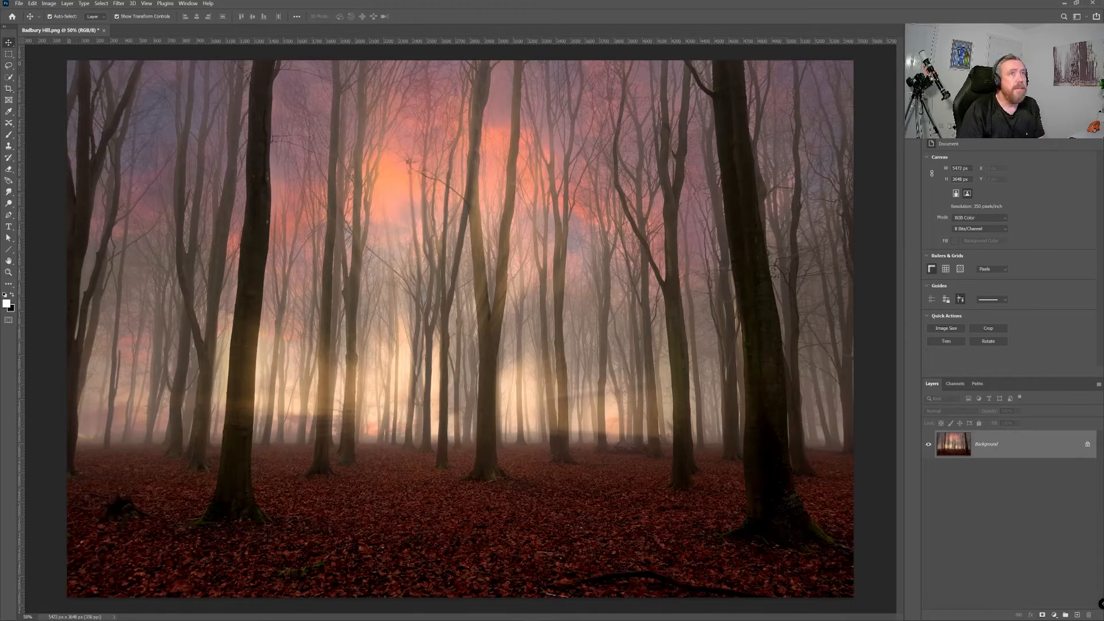
Review the recorded steps of the Add Signature action and run the action on the photo
{"action": "left_click", "coordinate": [912, 36]}
{"action": "left_click", "coordinate": [811, 37]}
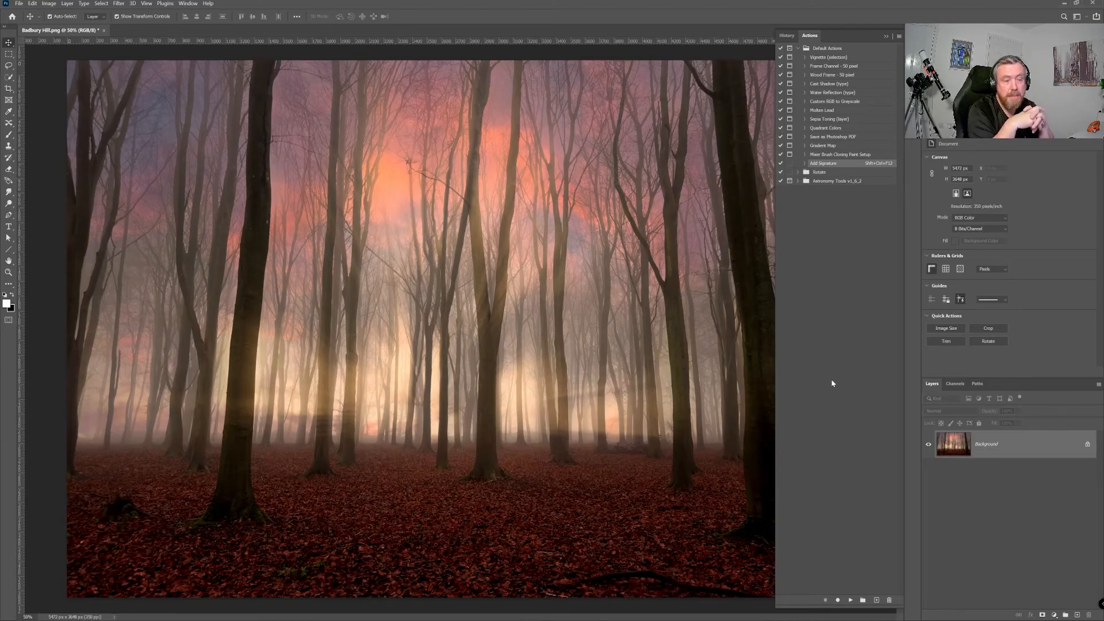
{"action": "left_click", "coordinate": [804, 163]}
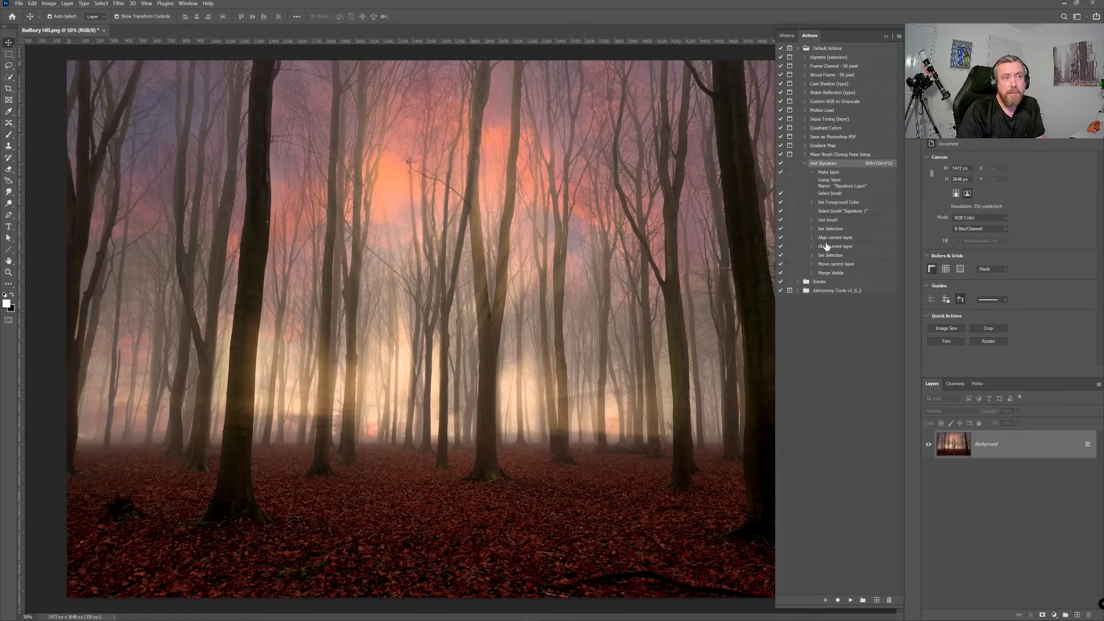
{"action": "left_click", "coordinate": [805, 164]}
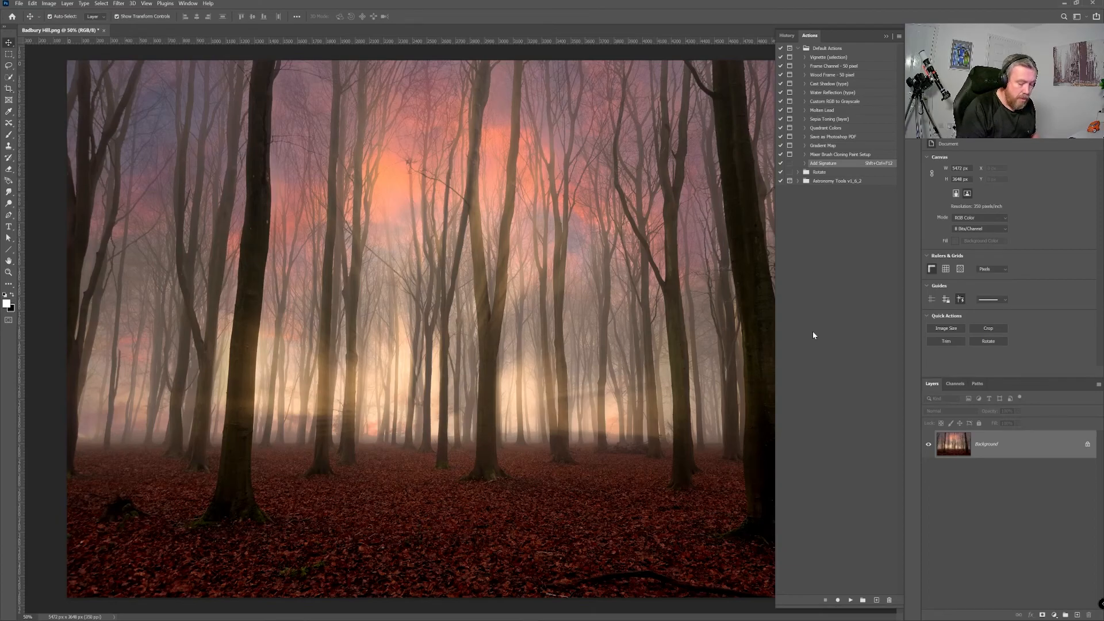
{"action": "key", "text": "ctrl+shift+F12"}
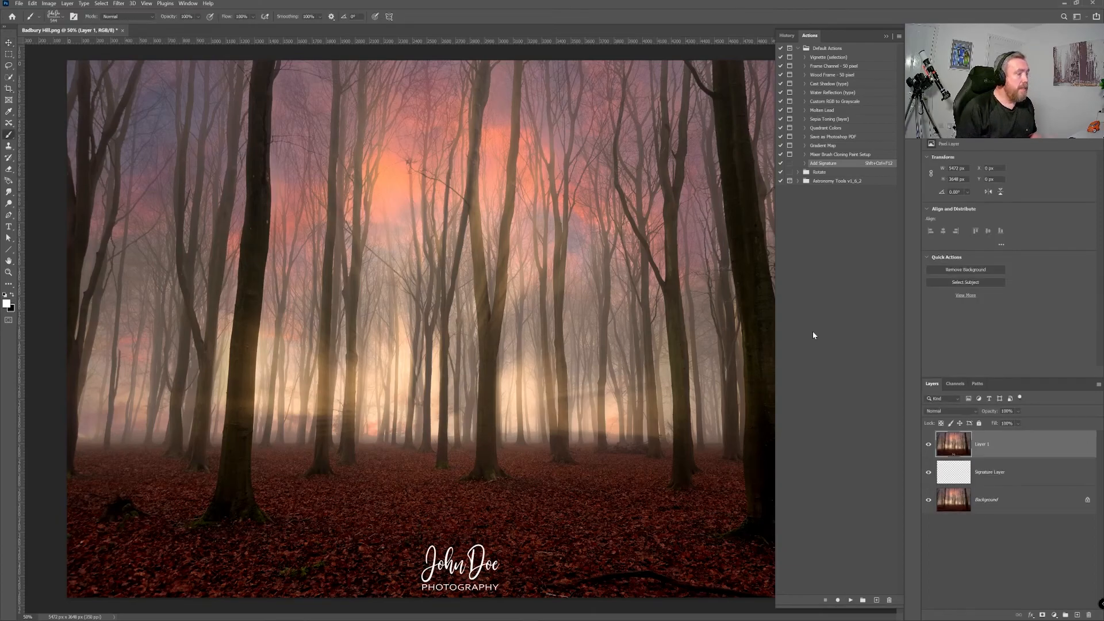